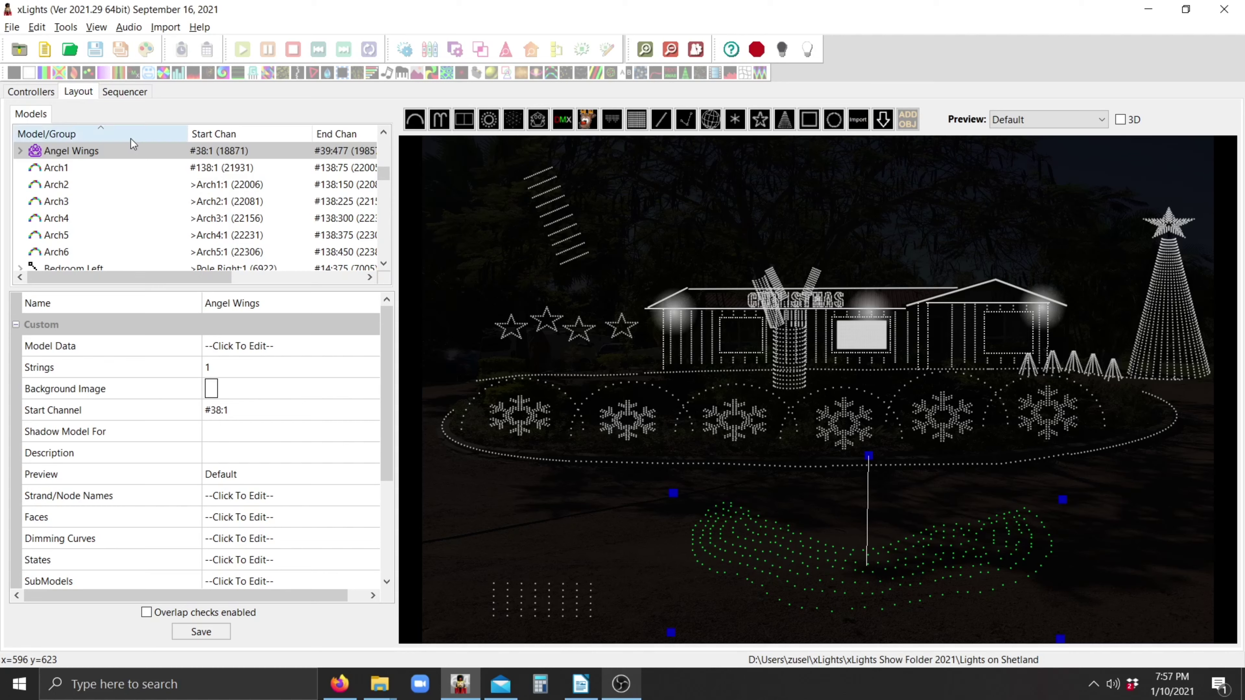
- Run the Generate Custom Models capture pattern for a node-type model with 329 nodes starting at channel 18871
click(64, 25)
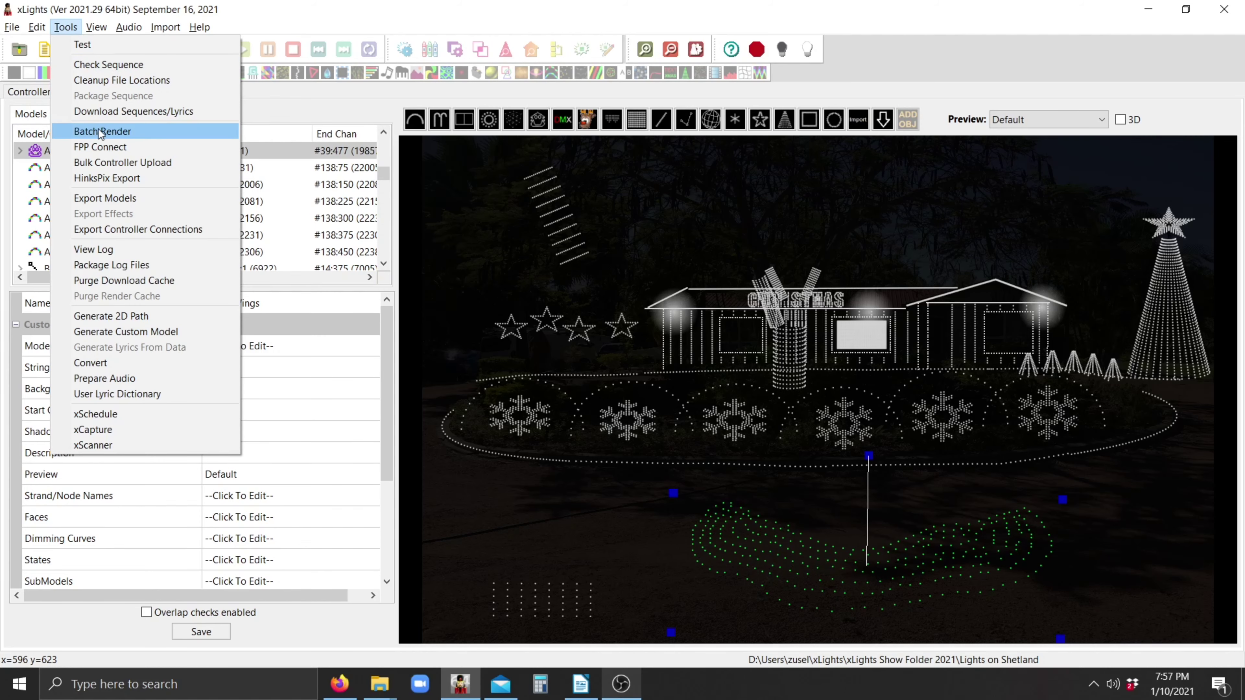
click(148, 337)
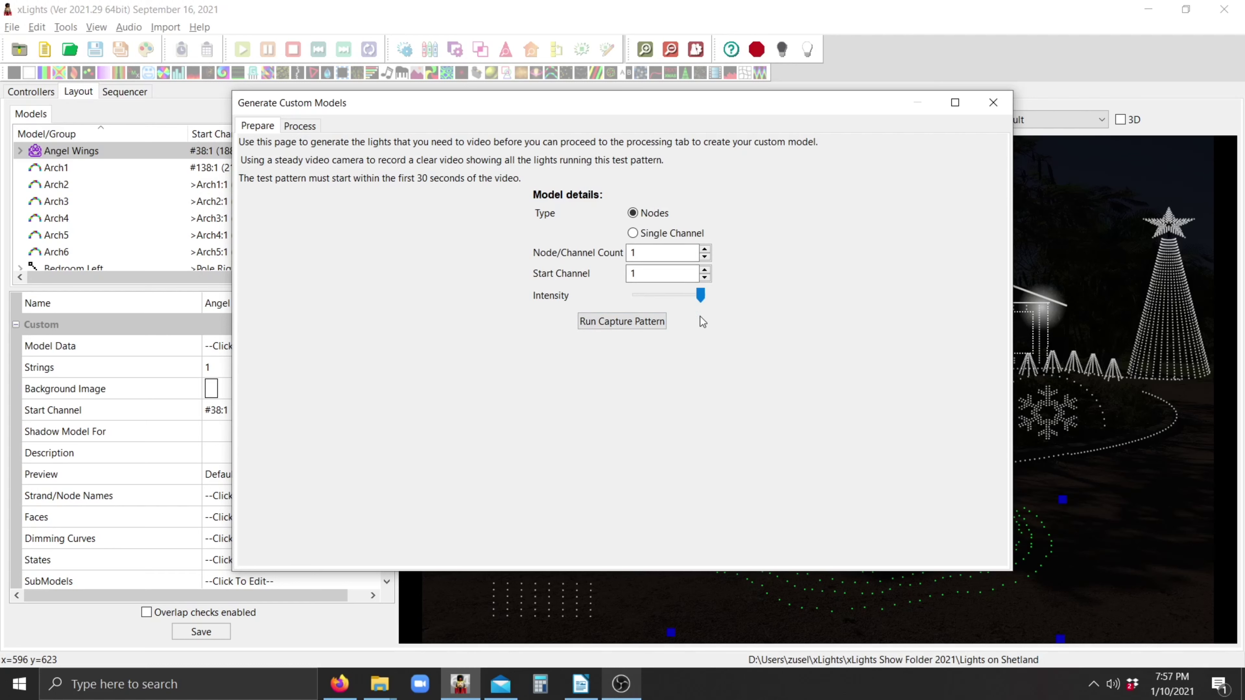
drag(669, 99, 804, 132)
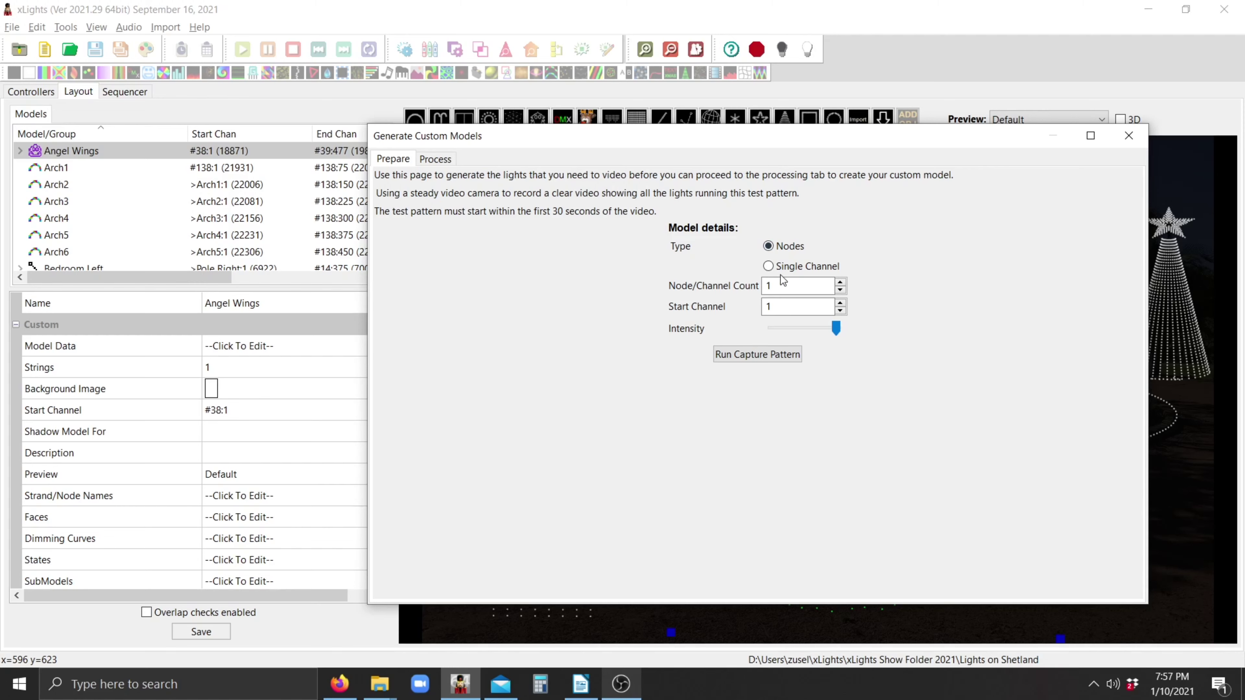
double_click(787, 286)
text(329)
click(782, 308)
text(8871)
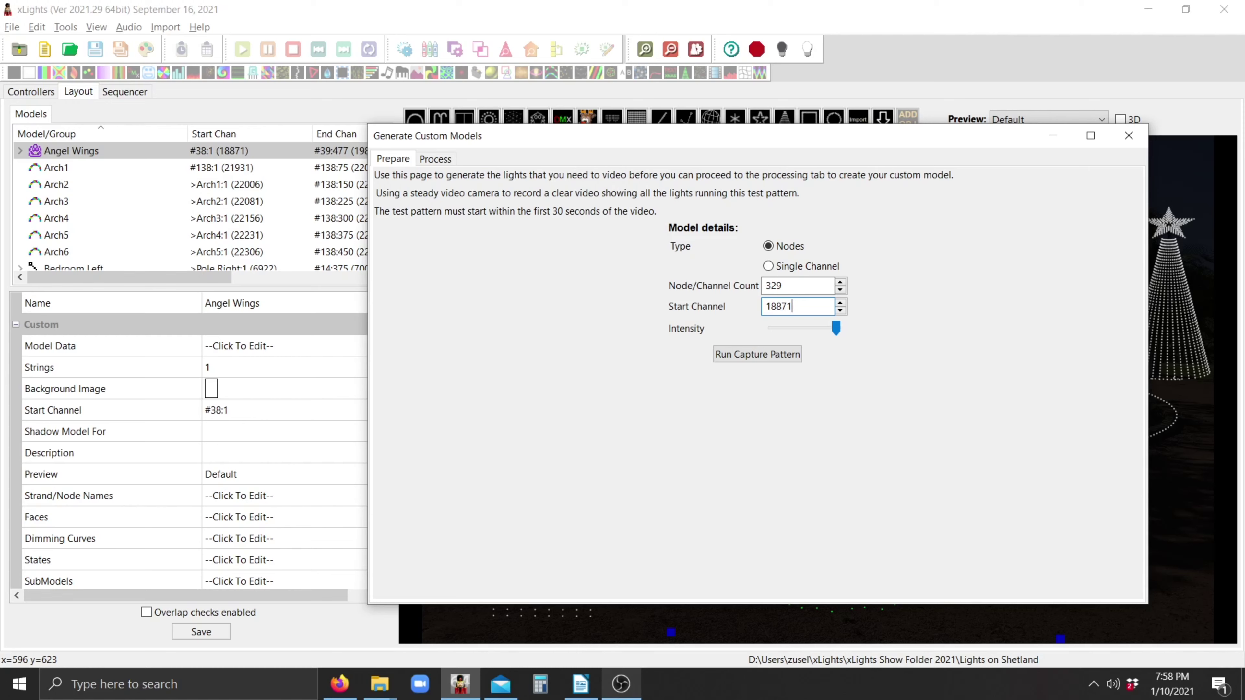
click(732, 361)
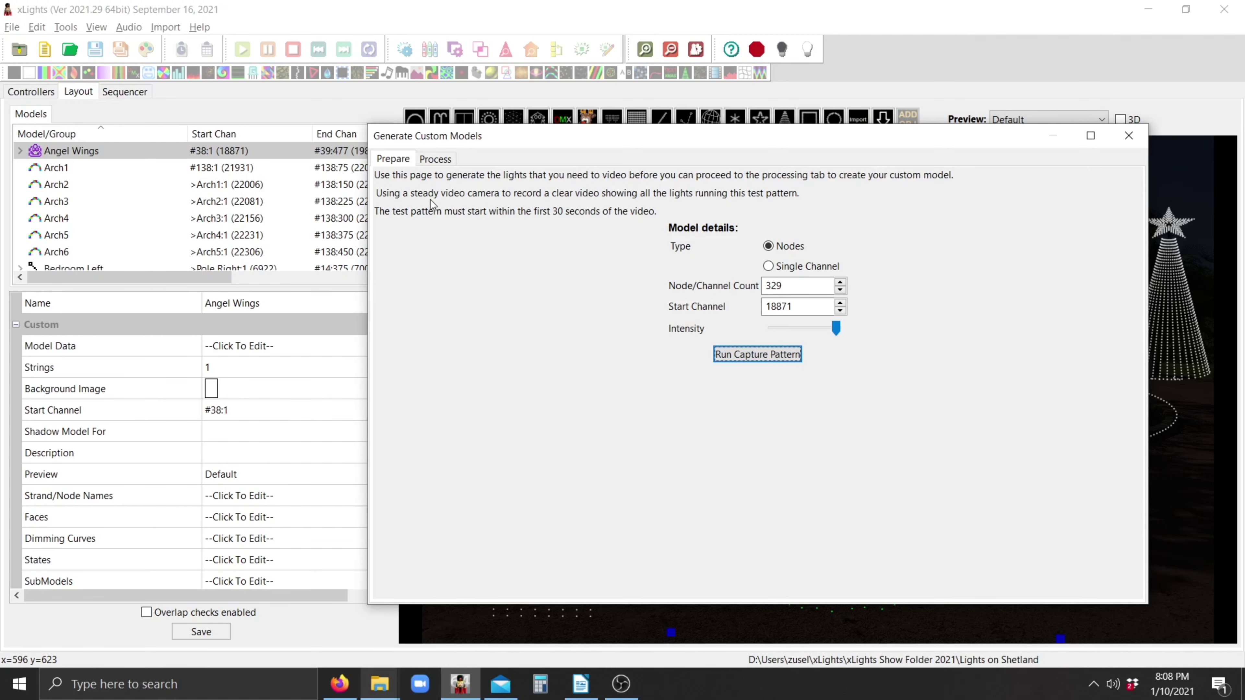
- Process a Nodes model from the video IMG_5118.MOV in the angel wings folder and scan it for the start frame
click(435, 160)
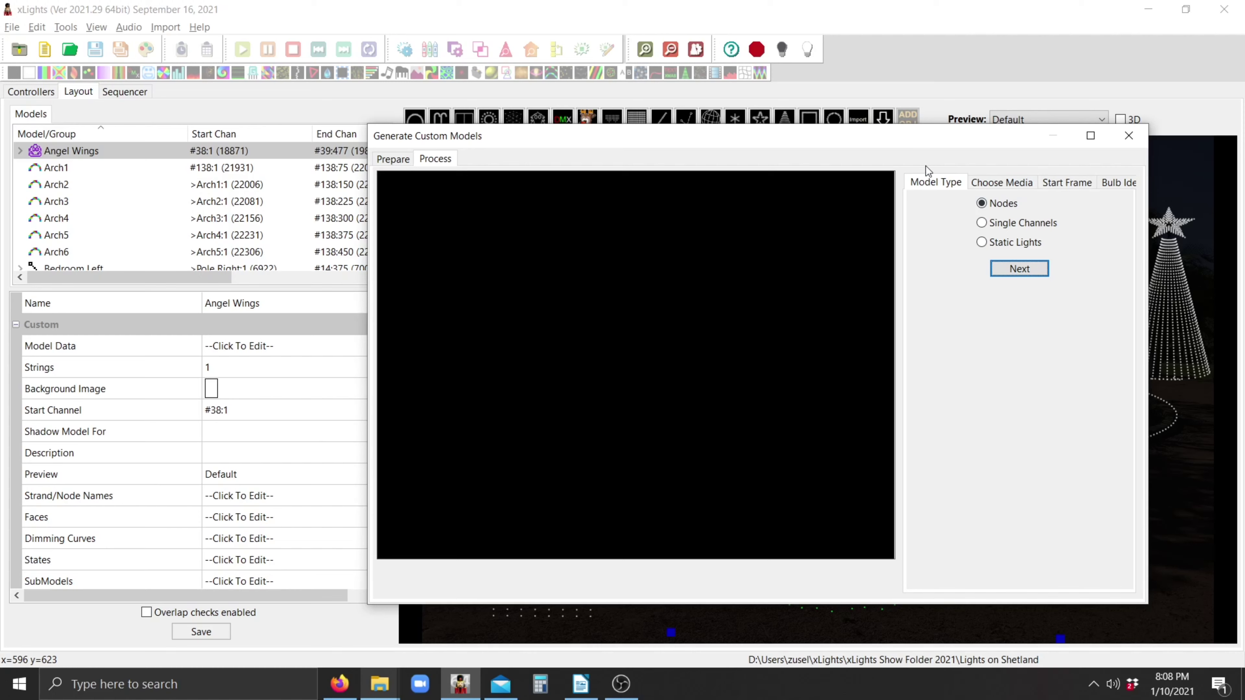
click(1013, 275)
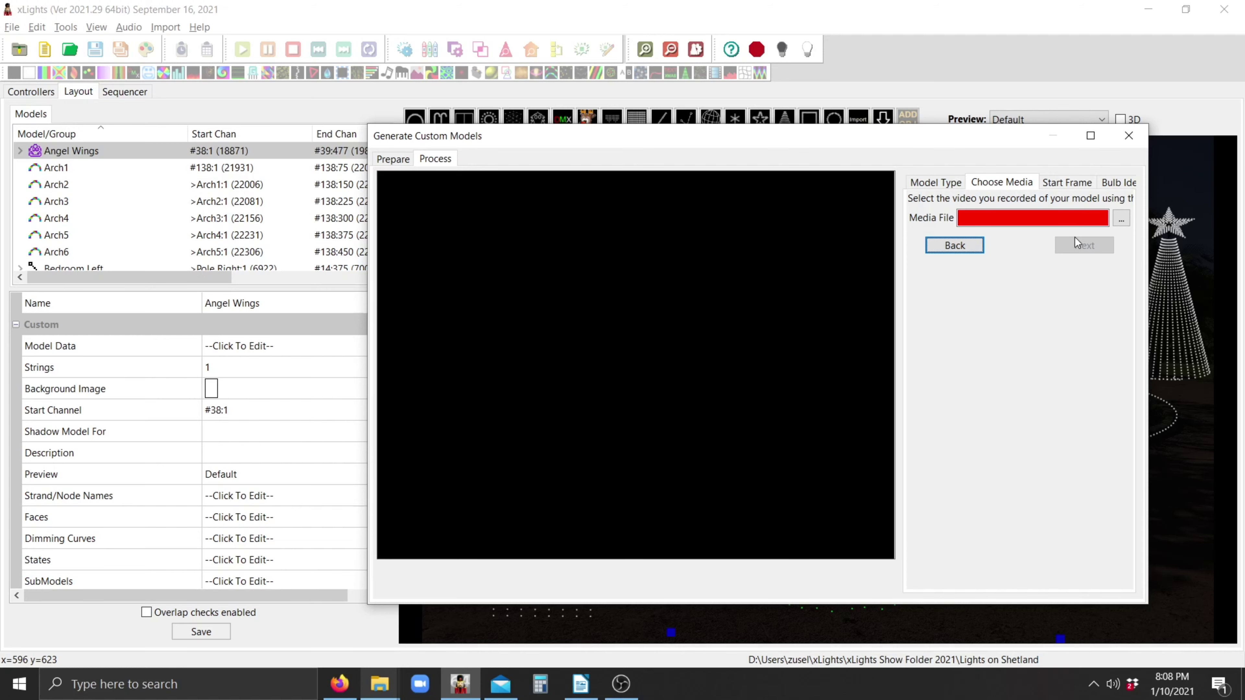
click(1126, 216)
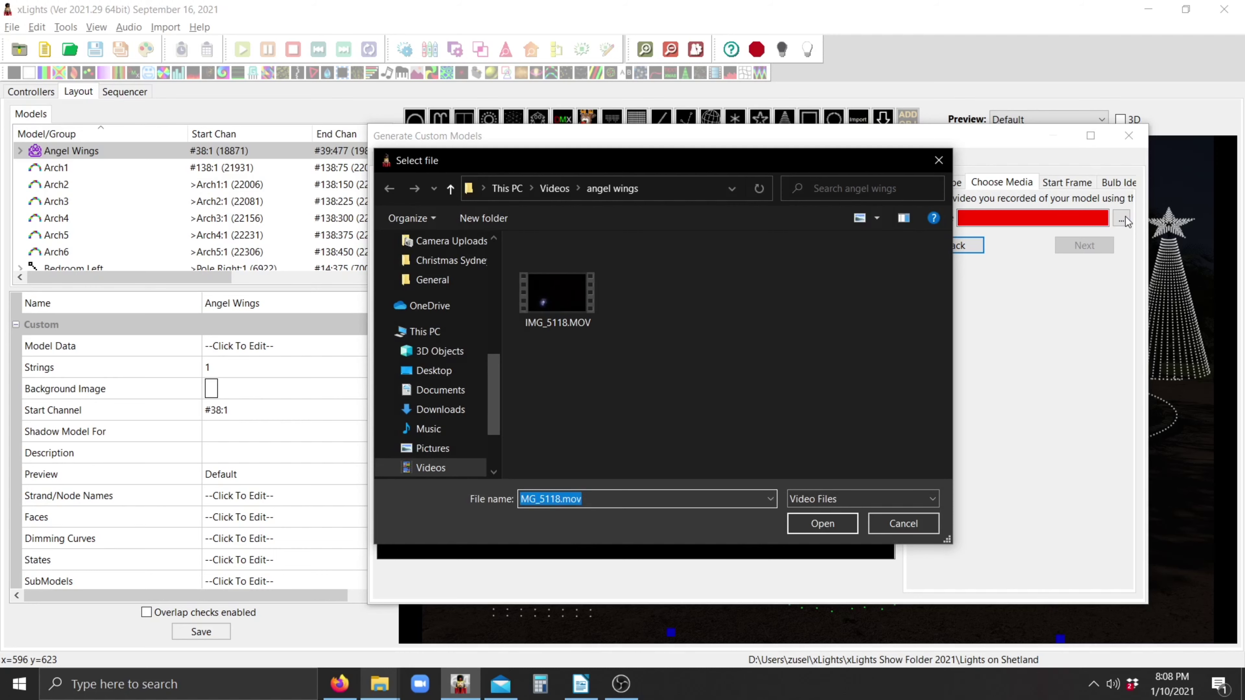
click(537, 297)
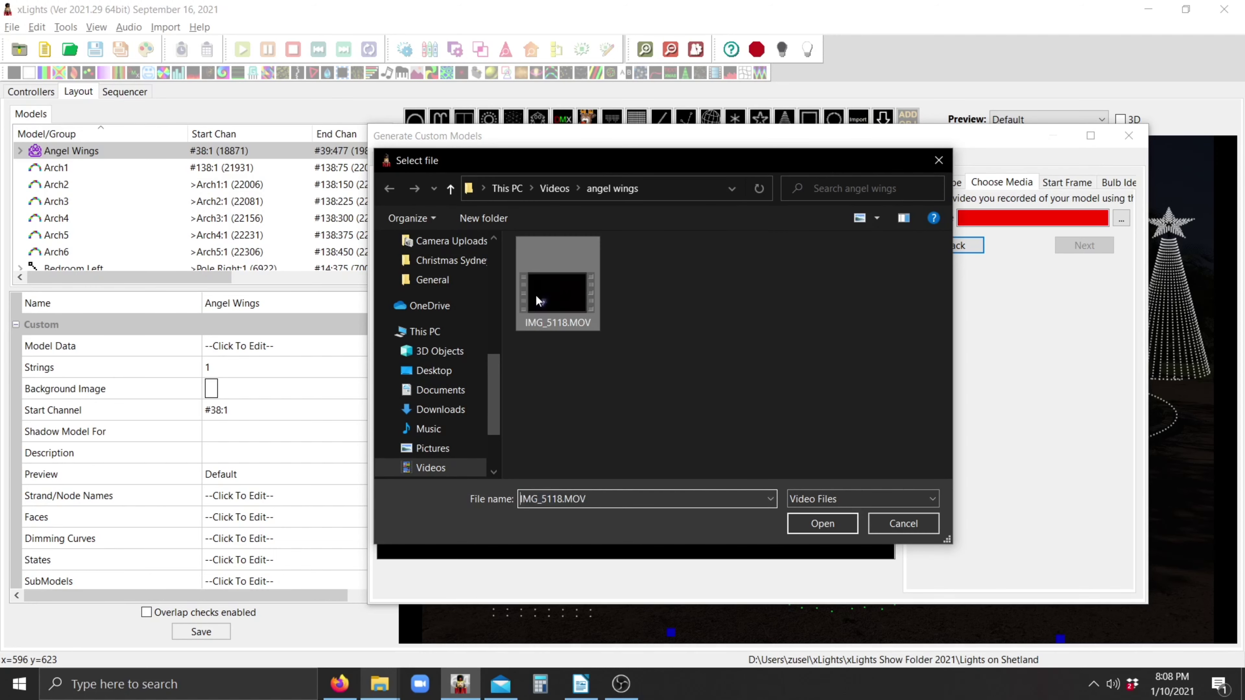
click(800, 527)
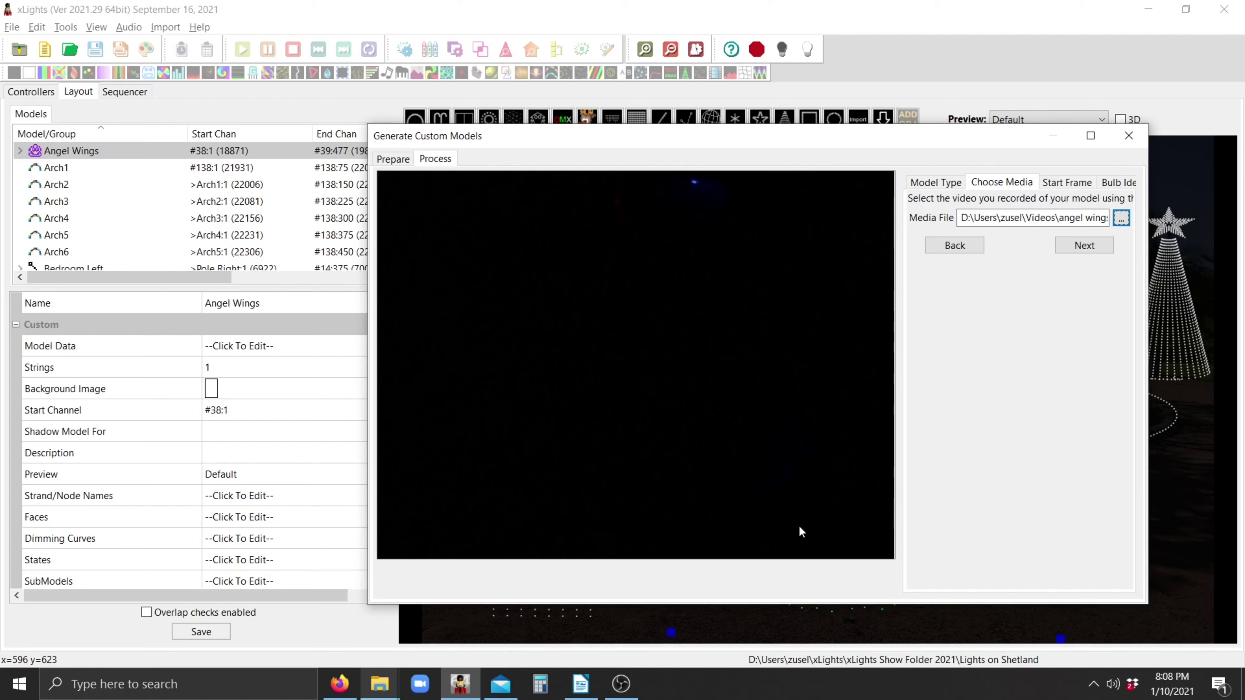
click(1084, 244)
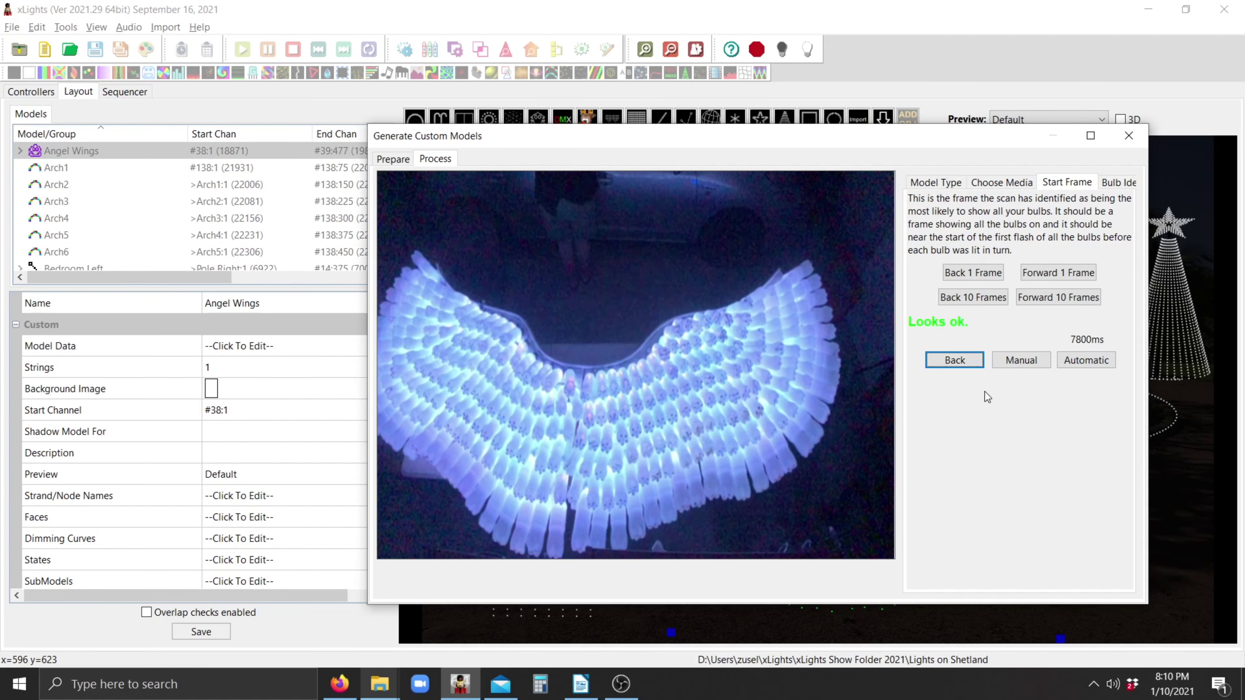
- Start manual bulb identification and mark bulb 1 at the centre of the lit feather, undoing the misplaced first mark
click(1028, 363)
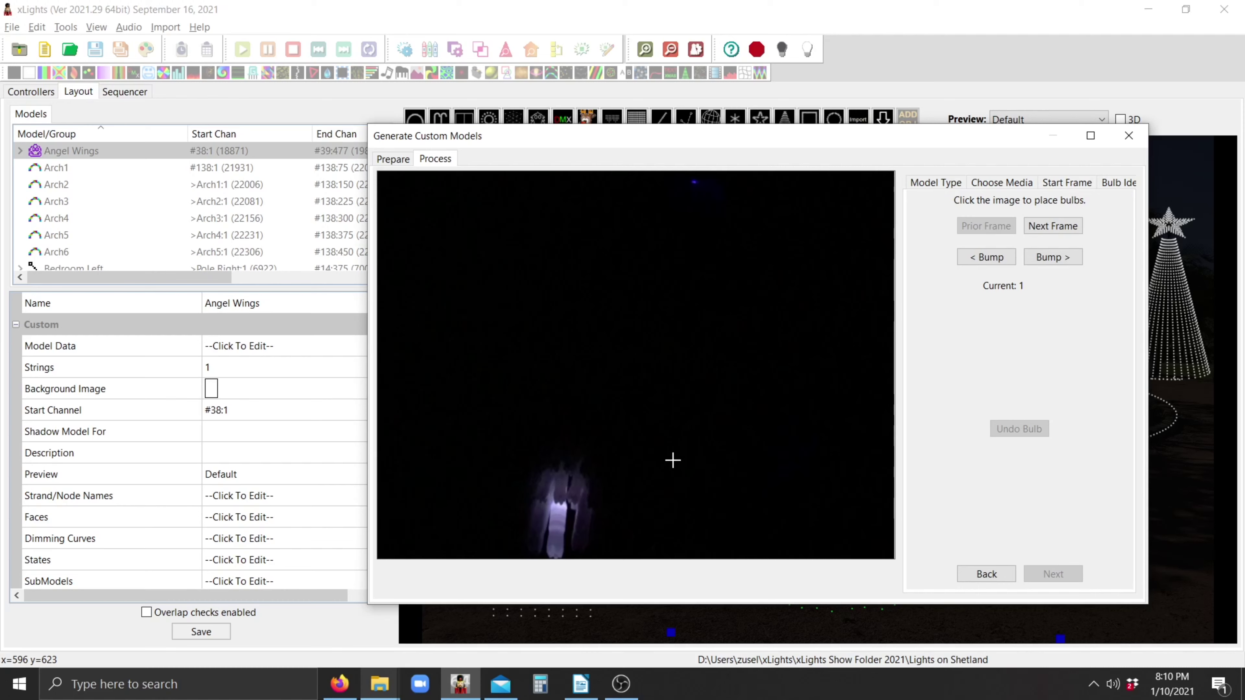
click(570, 516)
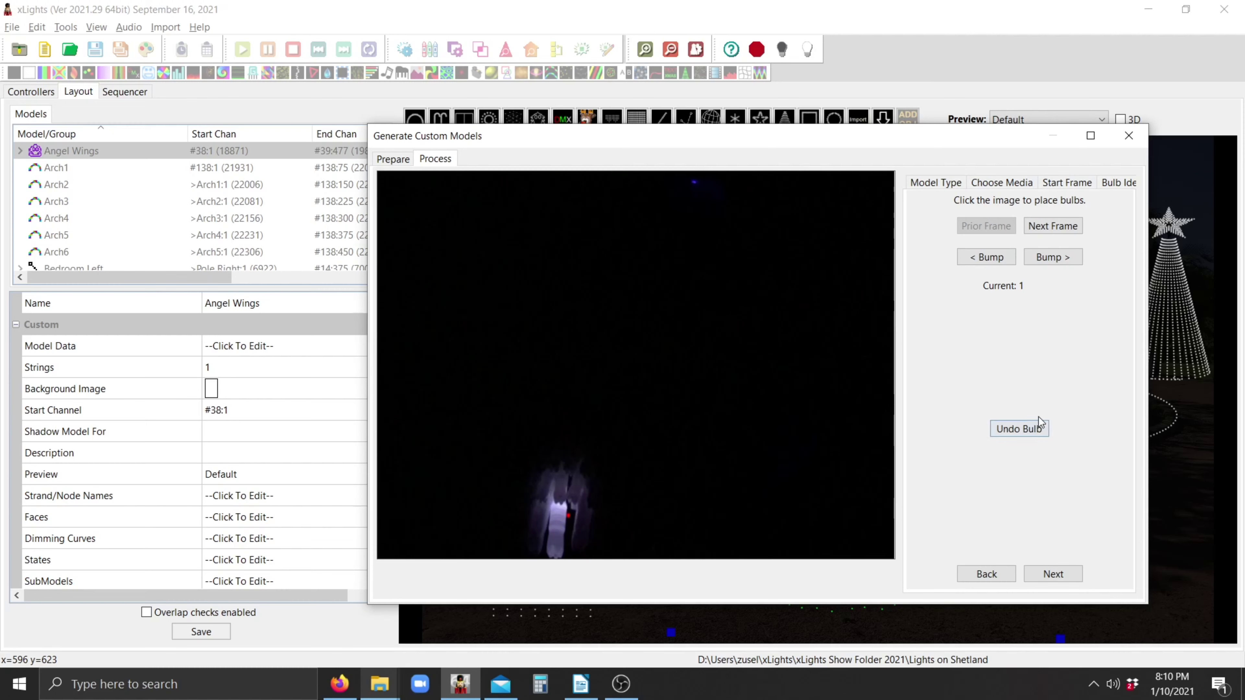
click(1028, 428)
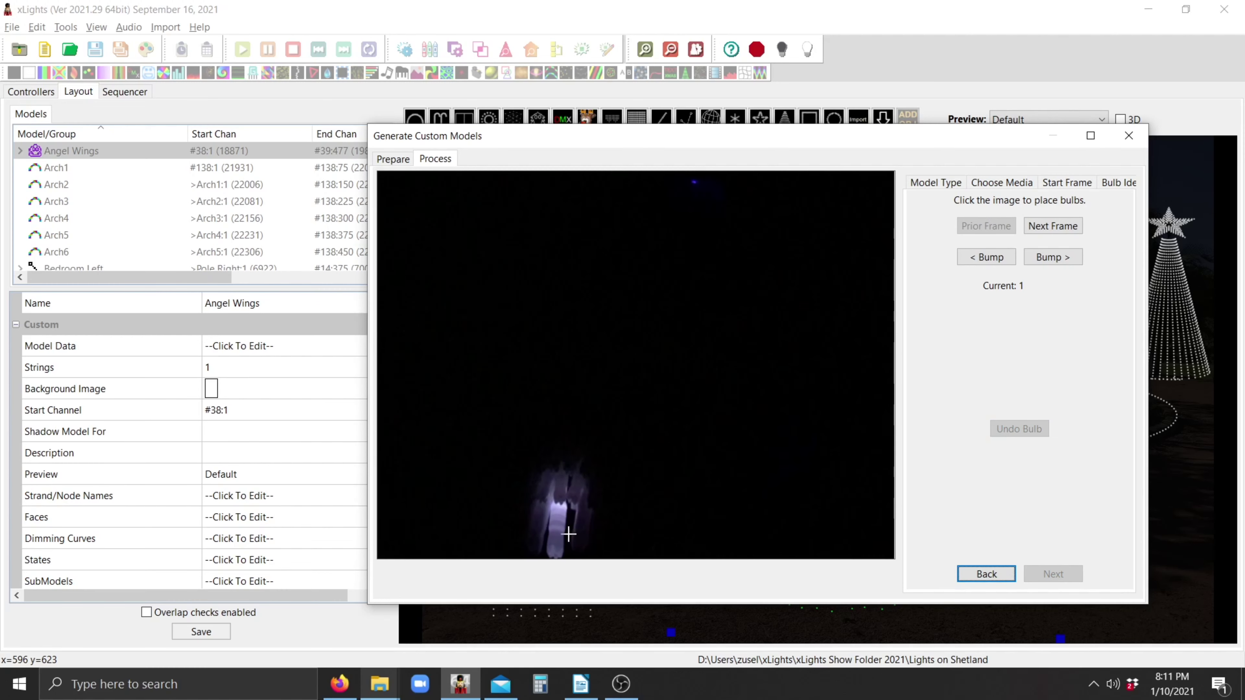
click(557, 513)
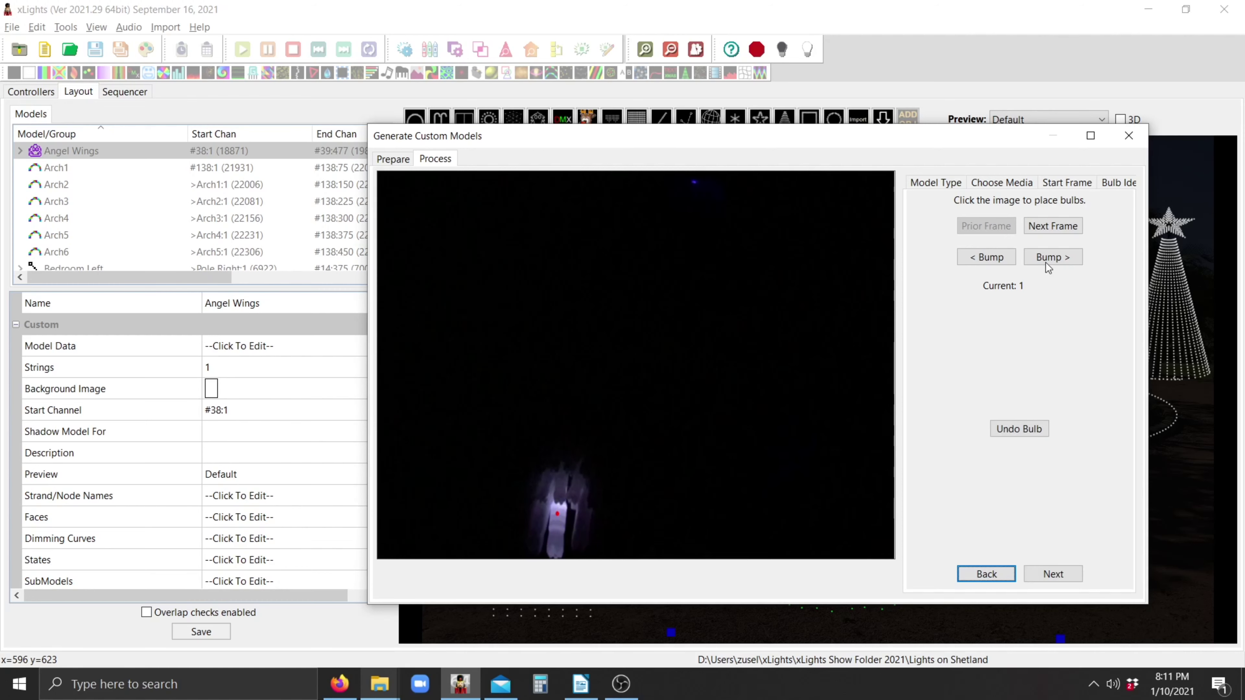
click(1065, 227)
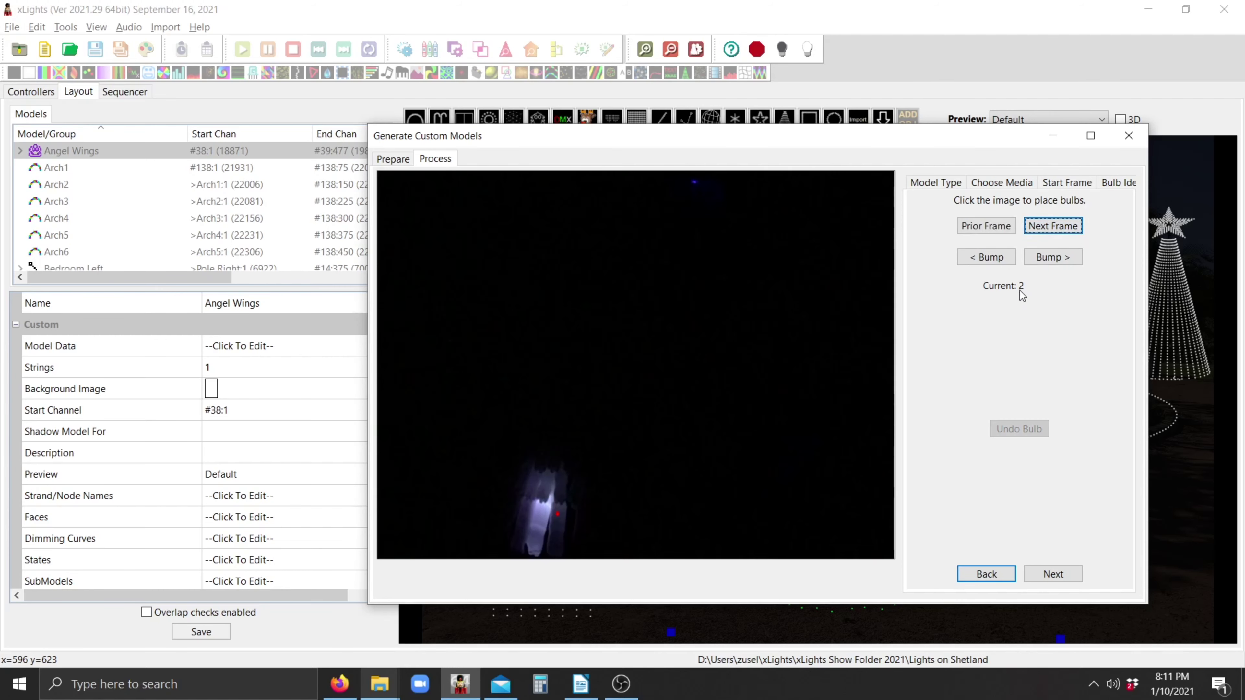
- Mark bulbs 2 to 13 one frame at a time at the centre of each lit feather along the wing's lower edge
click(540, 514)
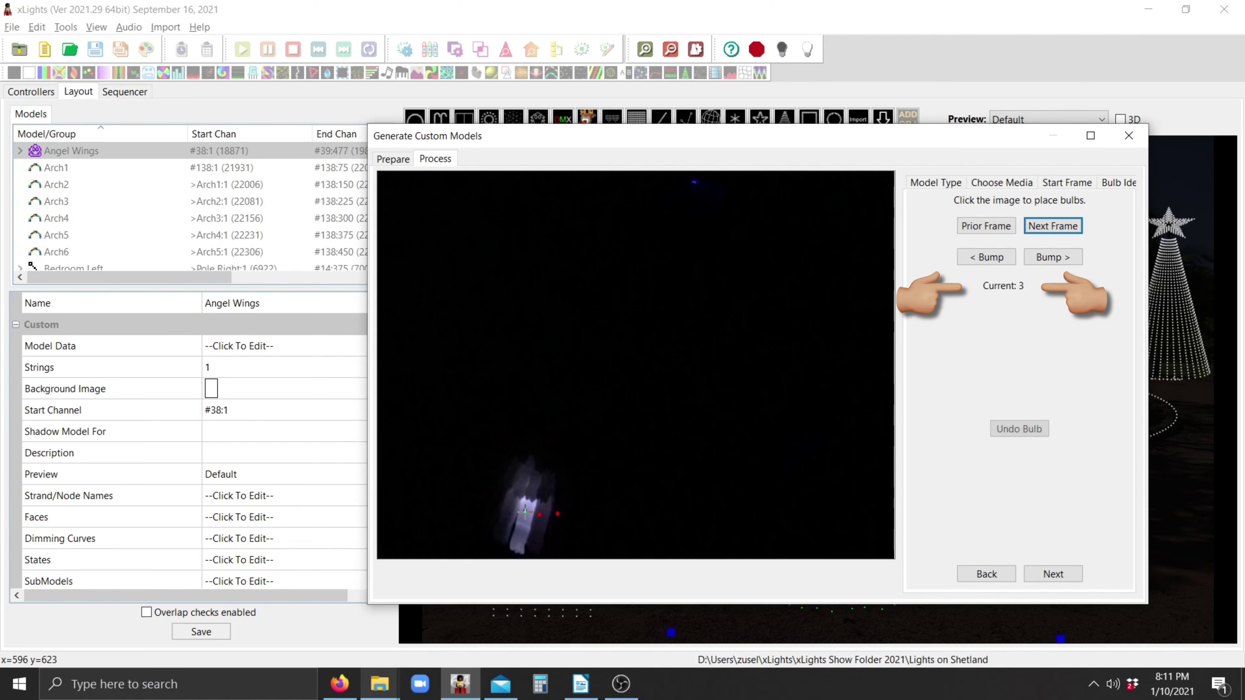
click(525, 511)
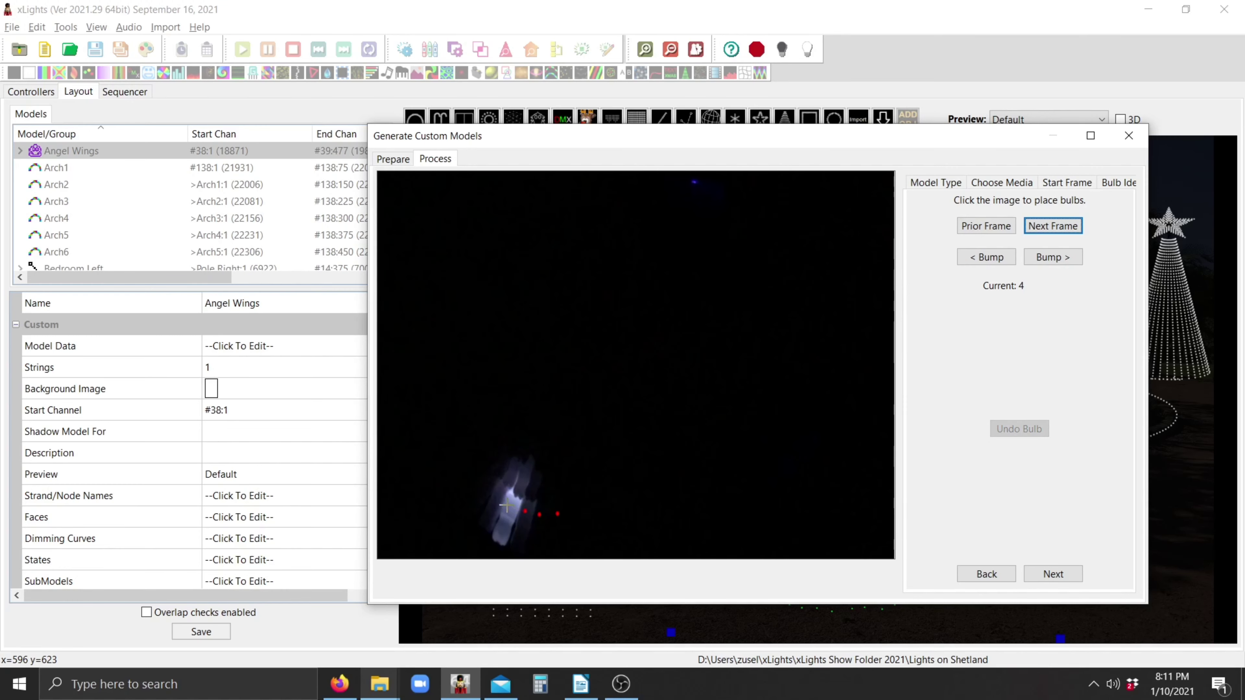
click(511, 506)
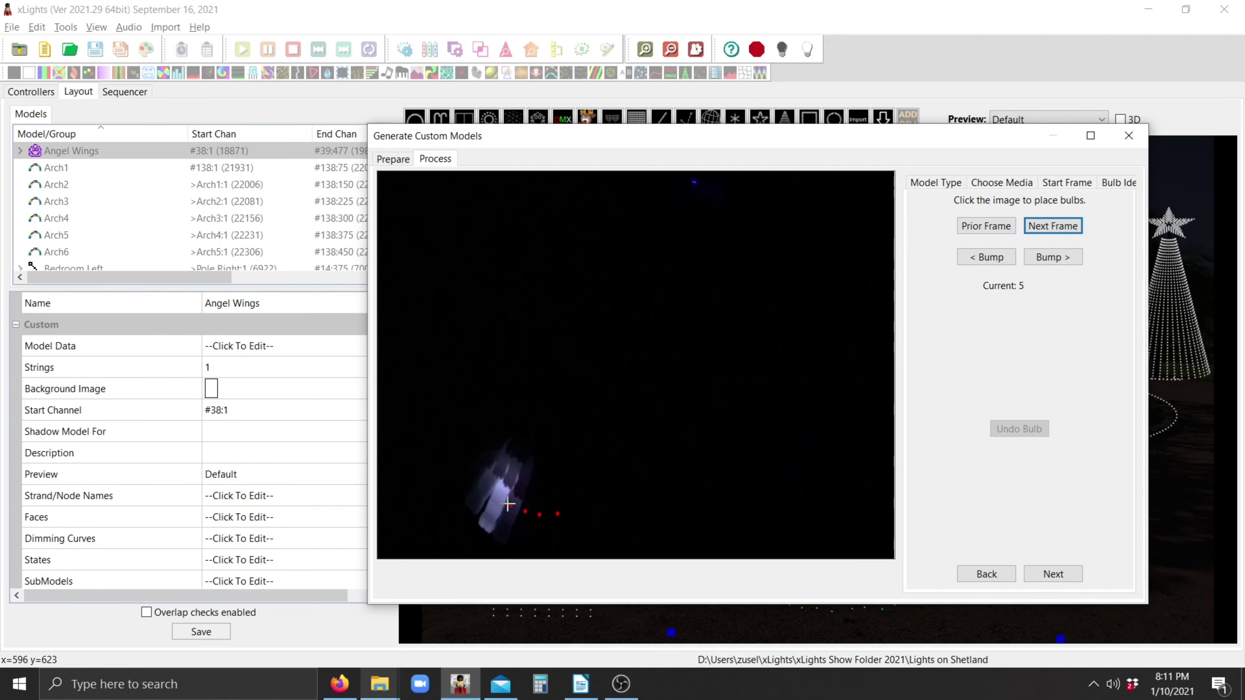
click(497, 497)
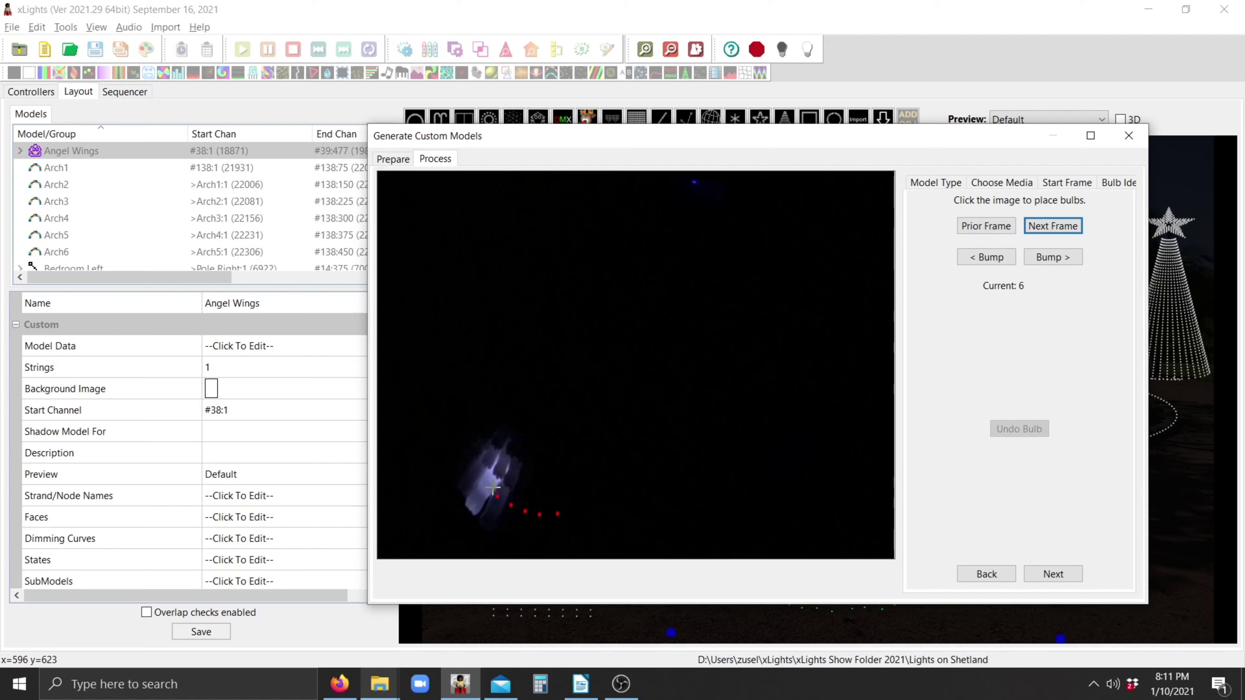
click(484, 485)
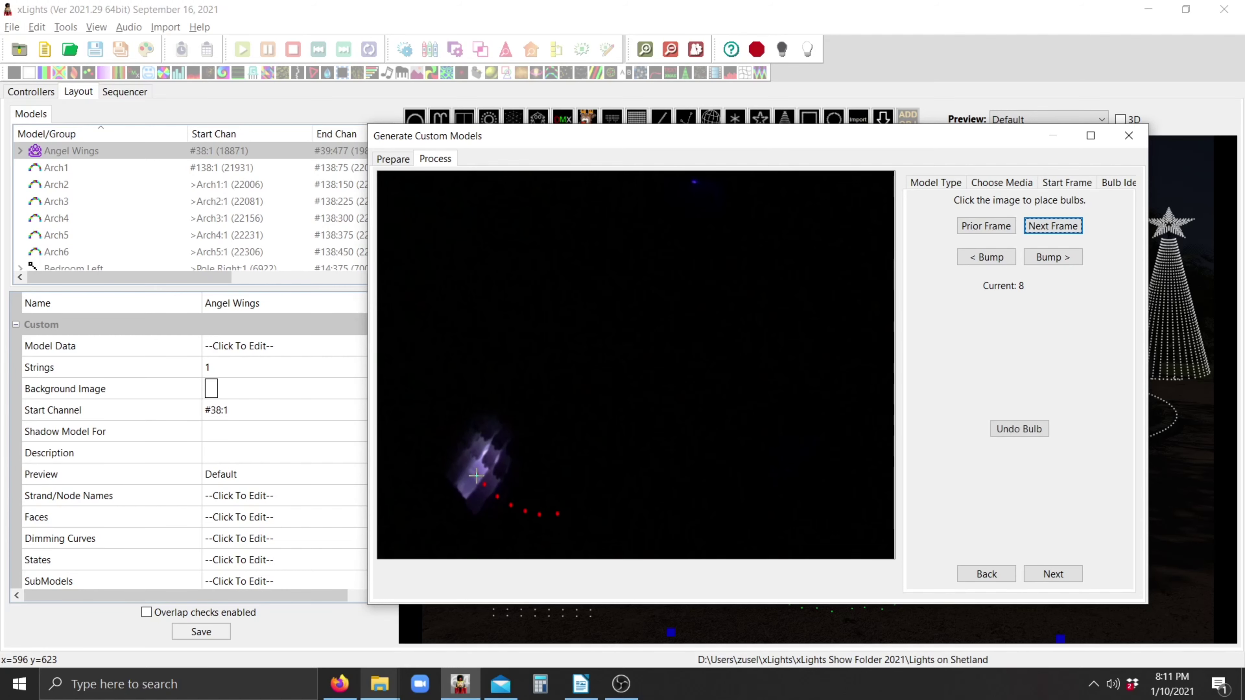
click(477, 476)
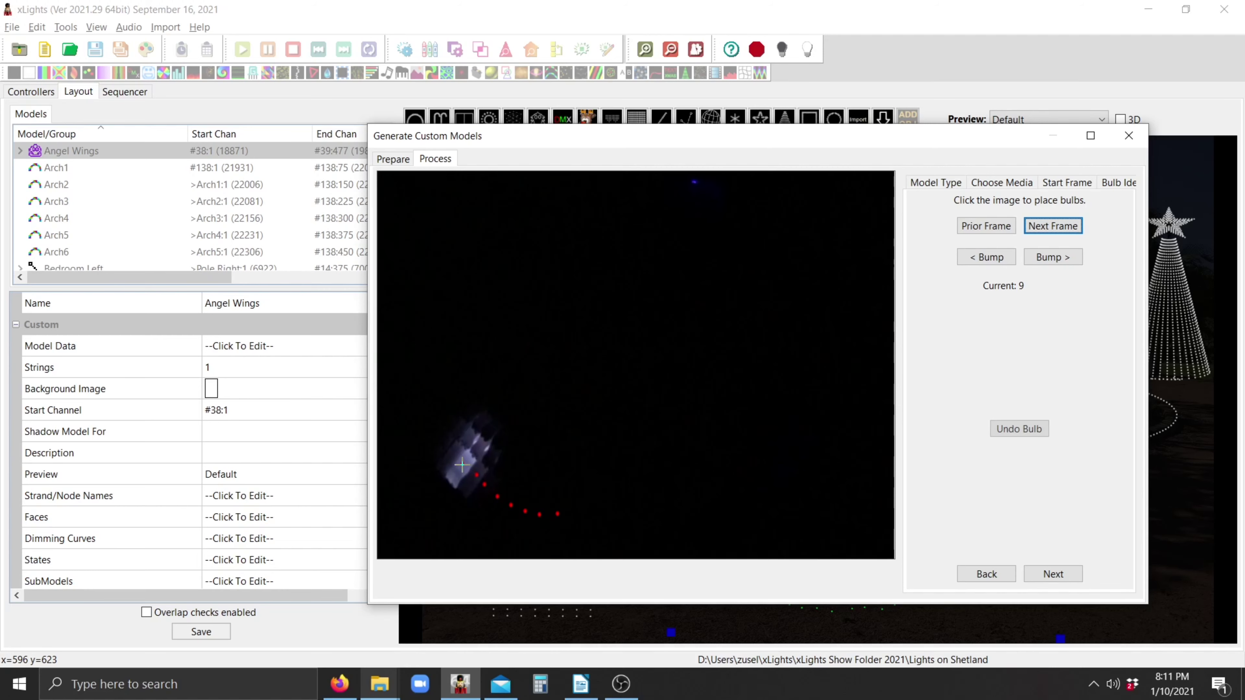
click(462, 465)
click(448, 455)
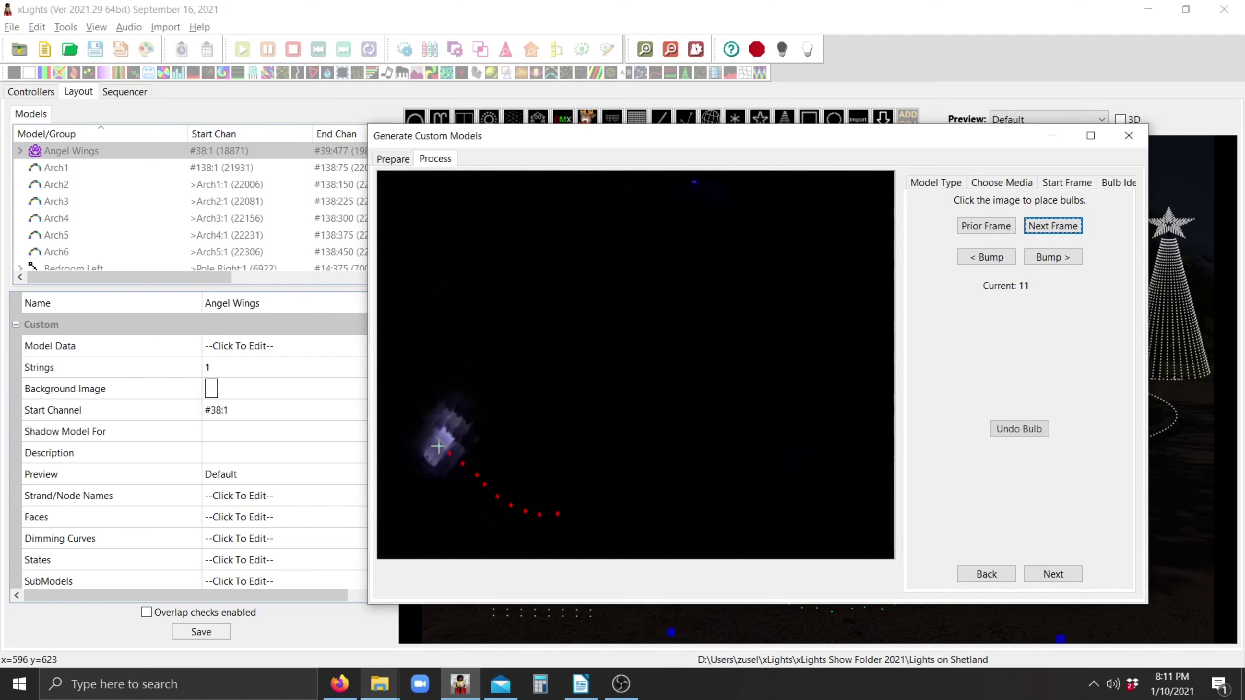
click(439, 446)
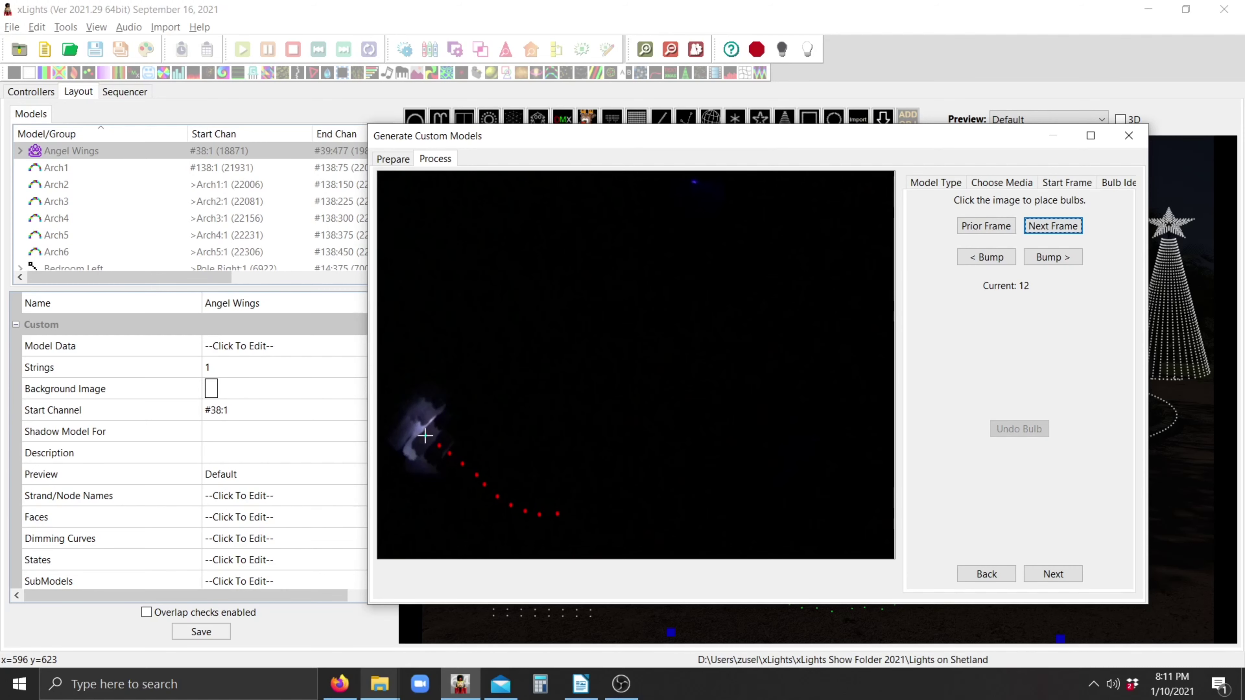
click(419, 429)
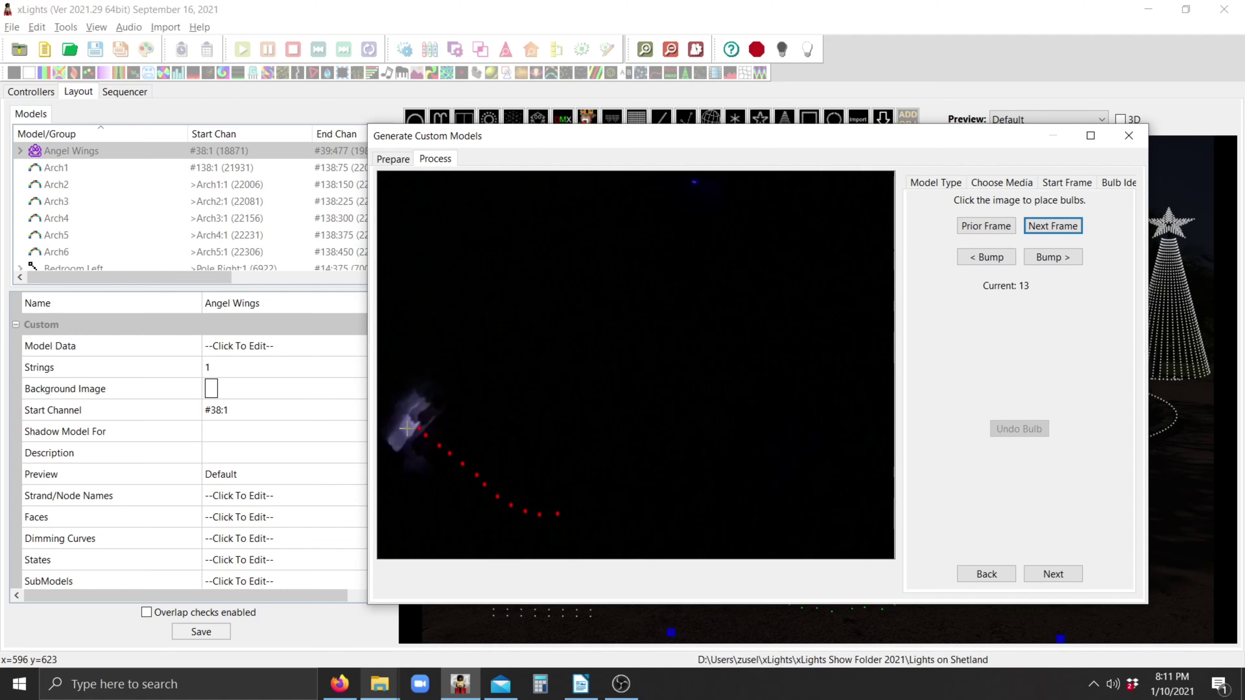
click(408, 428)
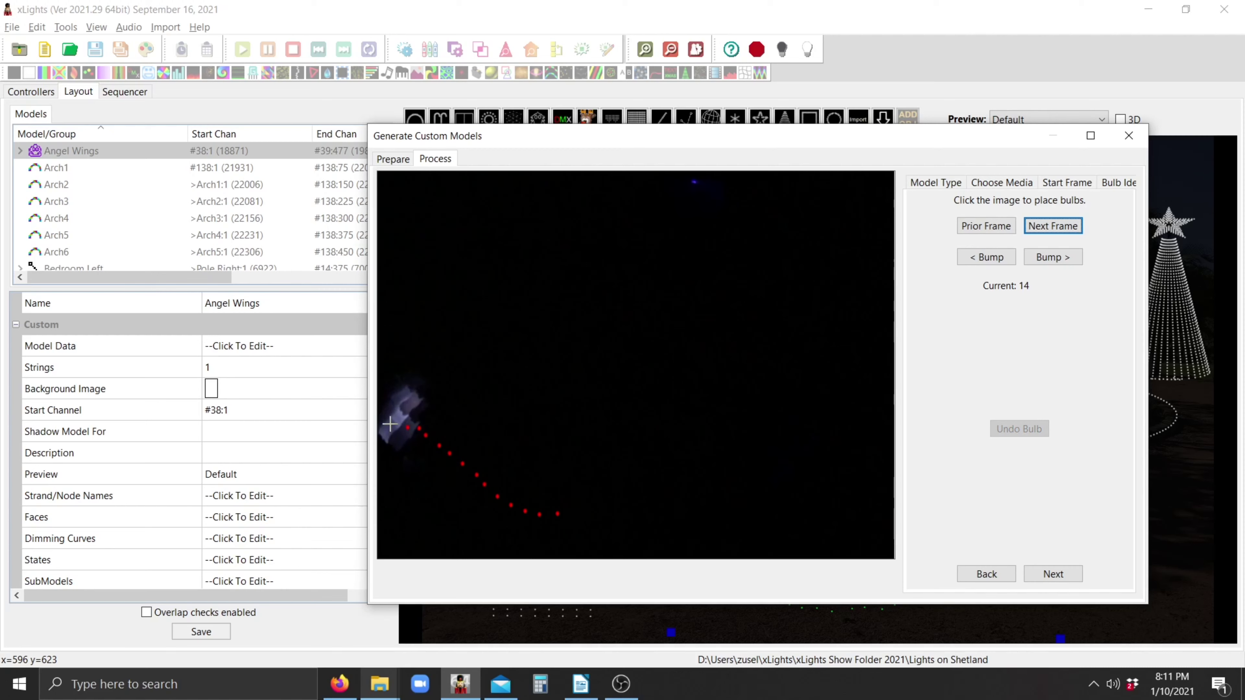
- Bump the frame for bulb 14 forward twice and mark that bulb at the centre of its lit feather
click(1052, 258)
click(1051, 258)
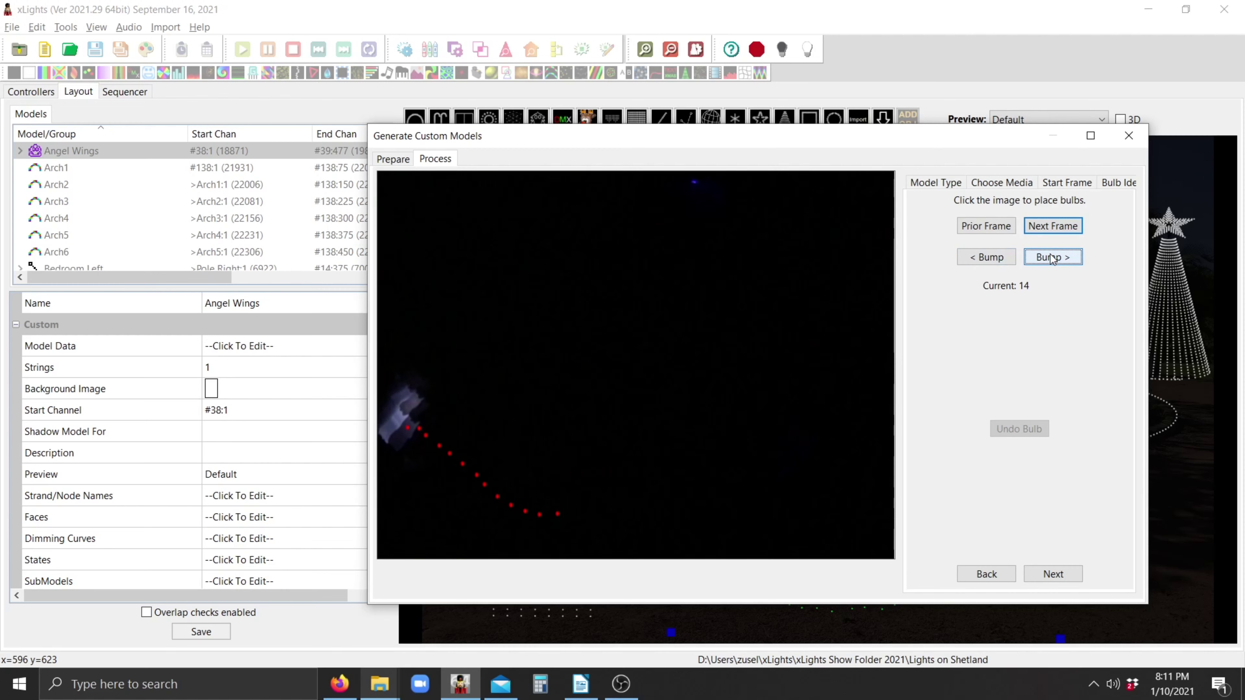
click(395, 416)
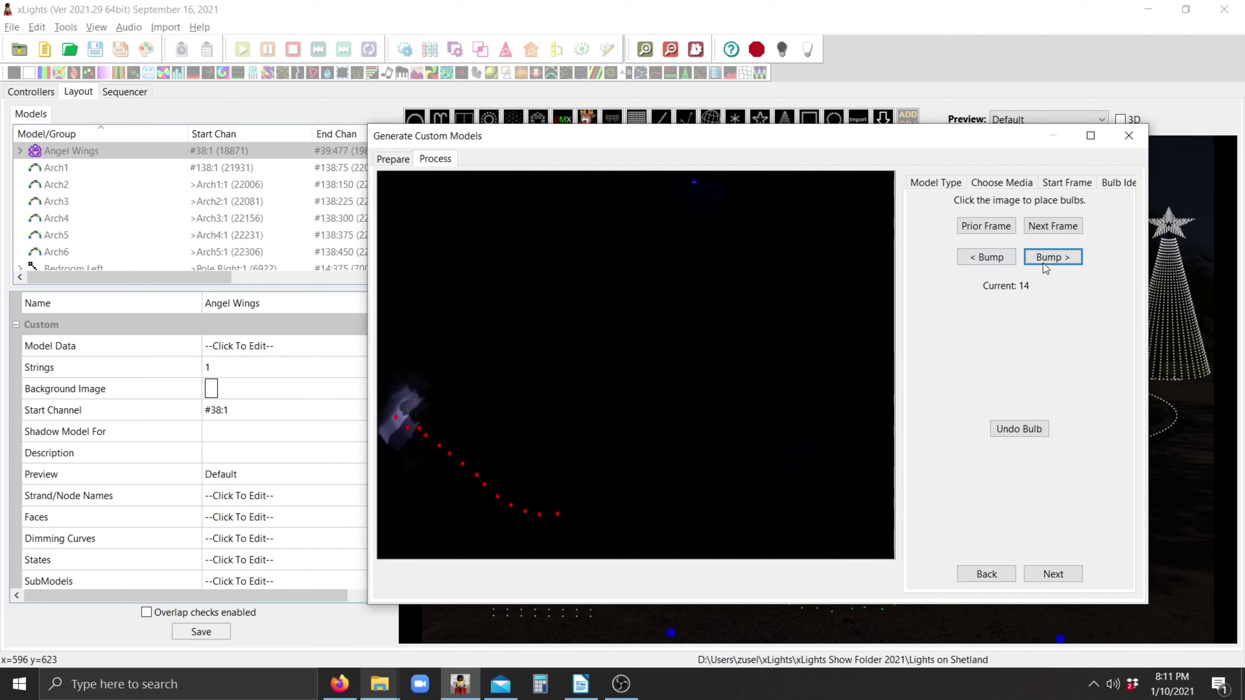
click(1051, 226)
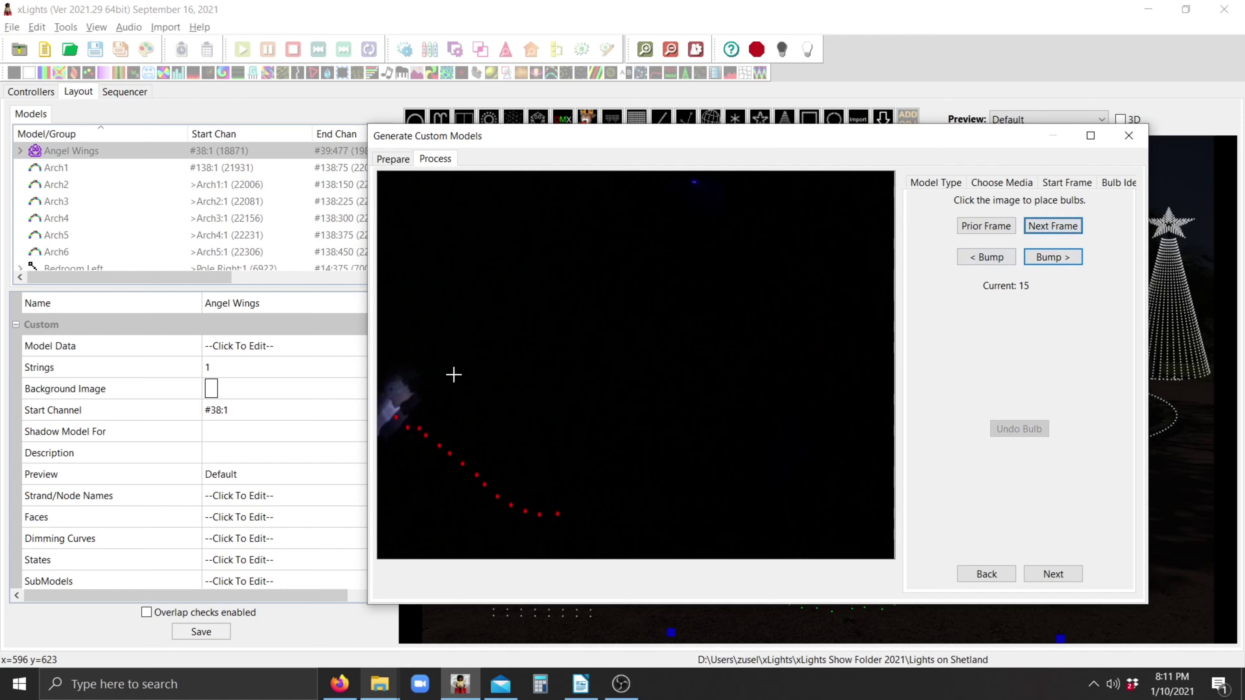
- Mark bulbs 15 to 18 frame by frame on the lit feathers up the wing's outer edge, and advance to frame 19
click(389, 409)
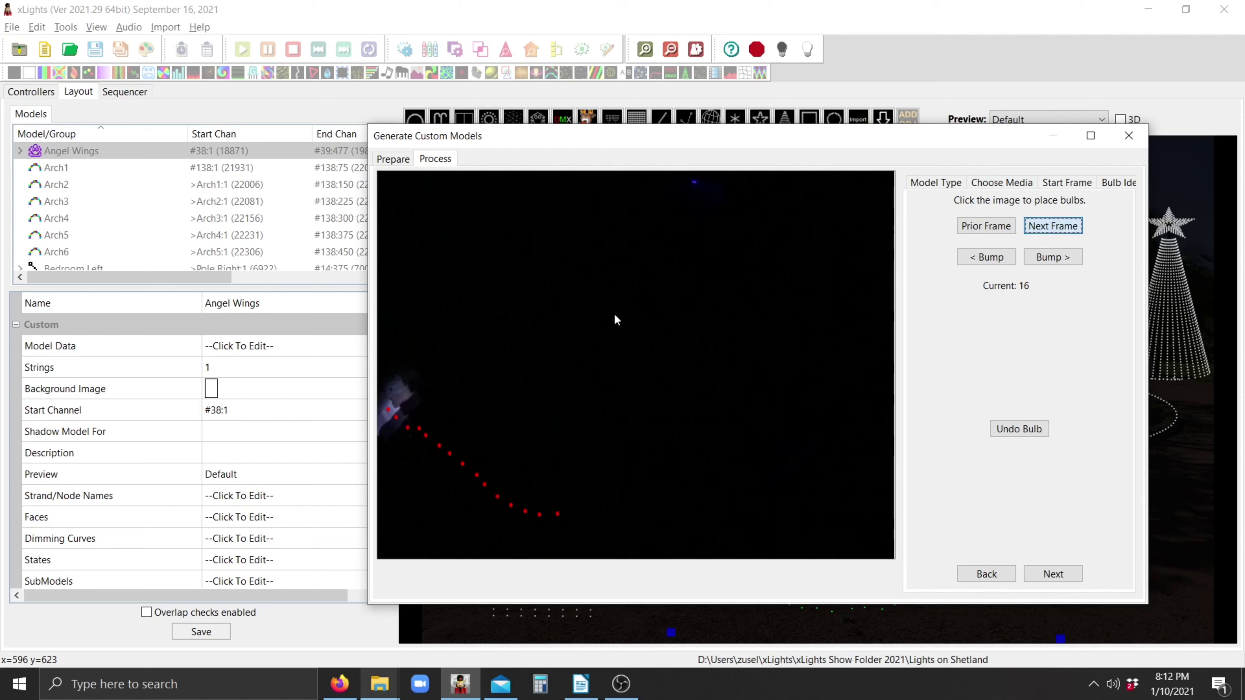
click(383, 398)
click(1028, 227)
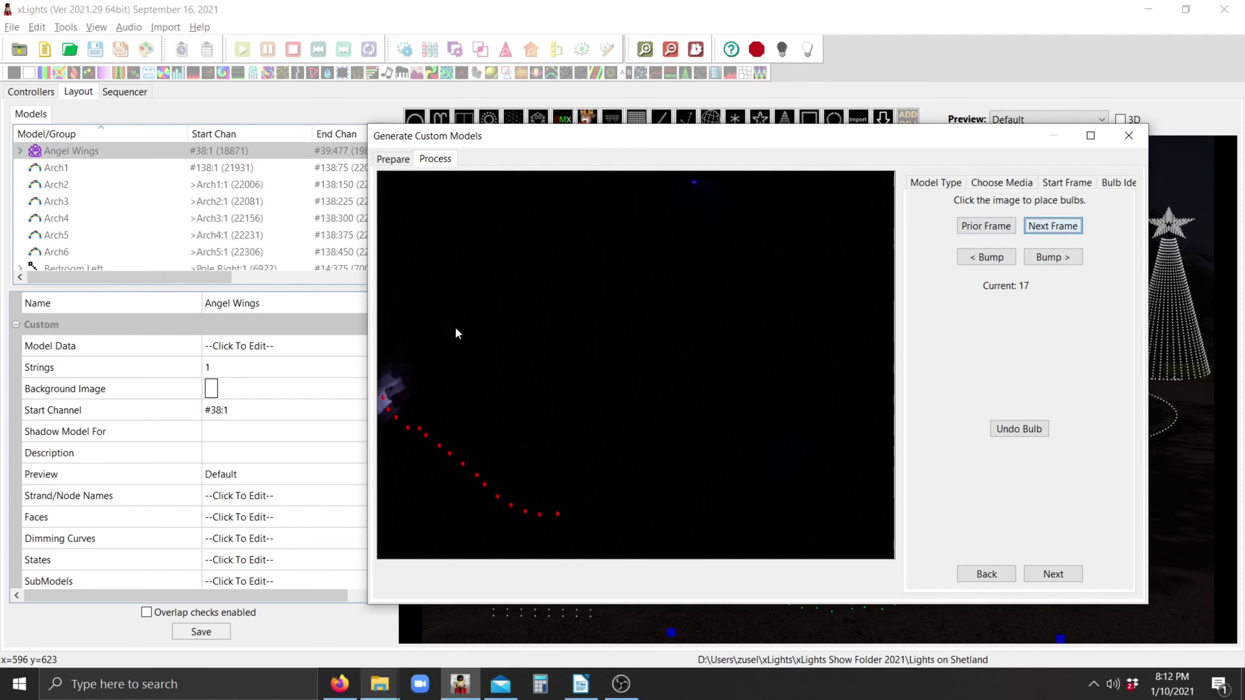
click(382, 383)
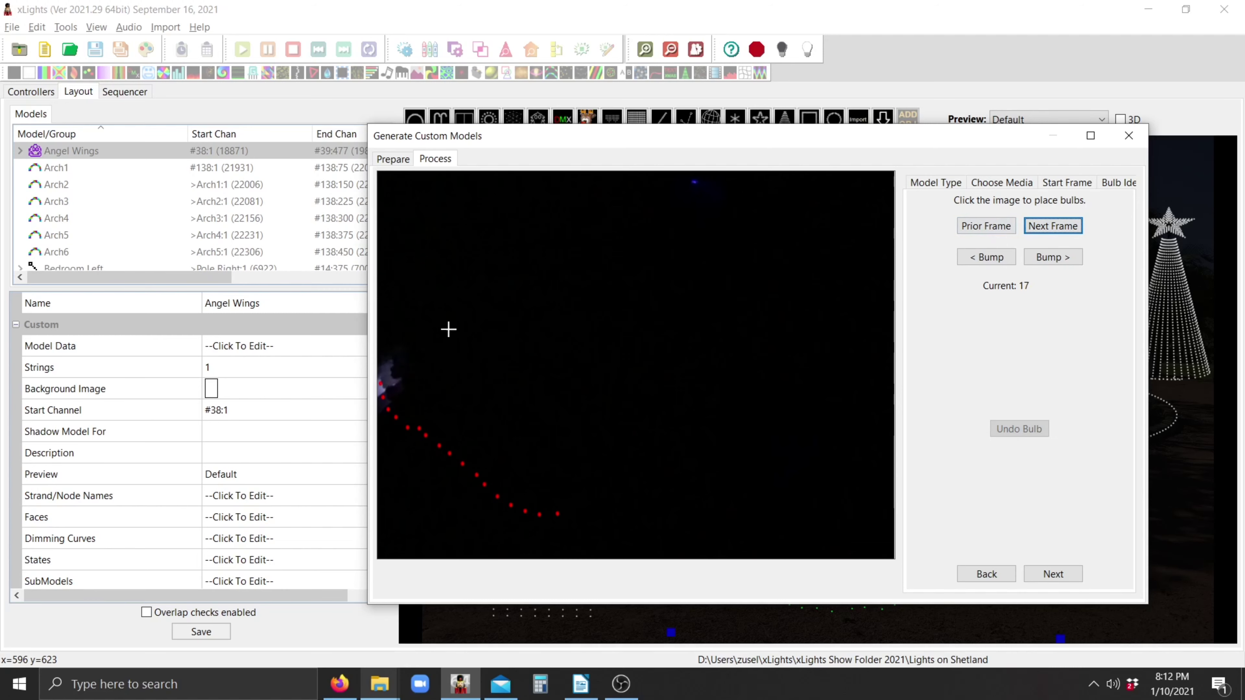
click(1027, 229)
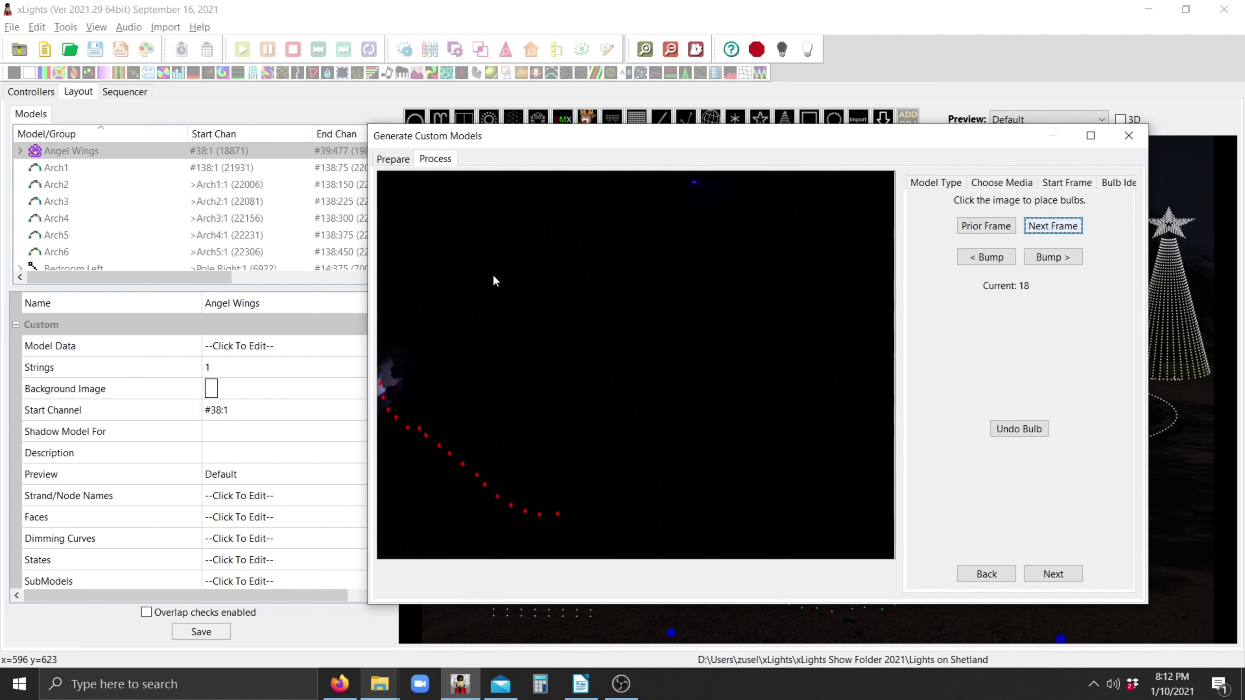
click(381, 367)
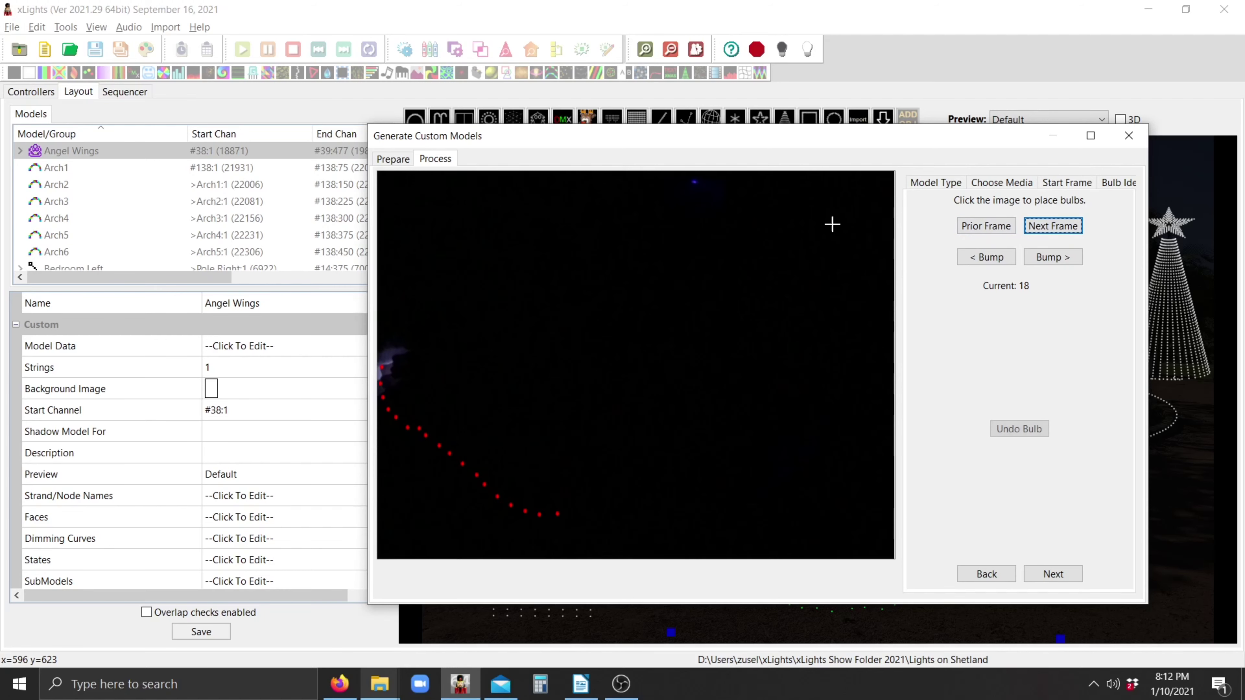
click(1042, 227)
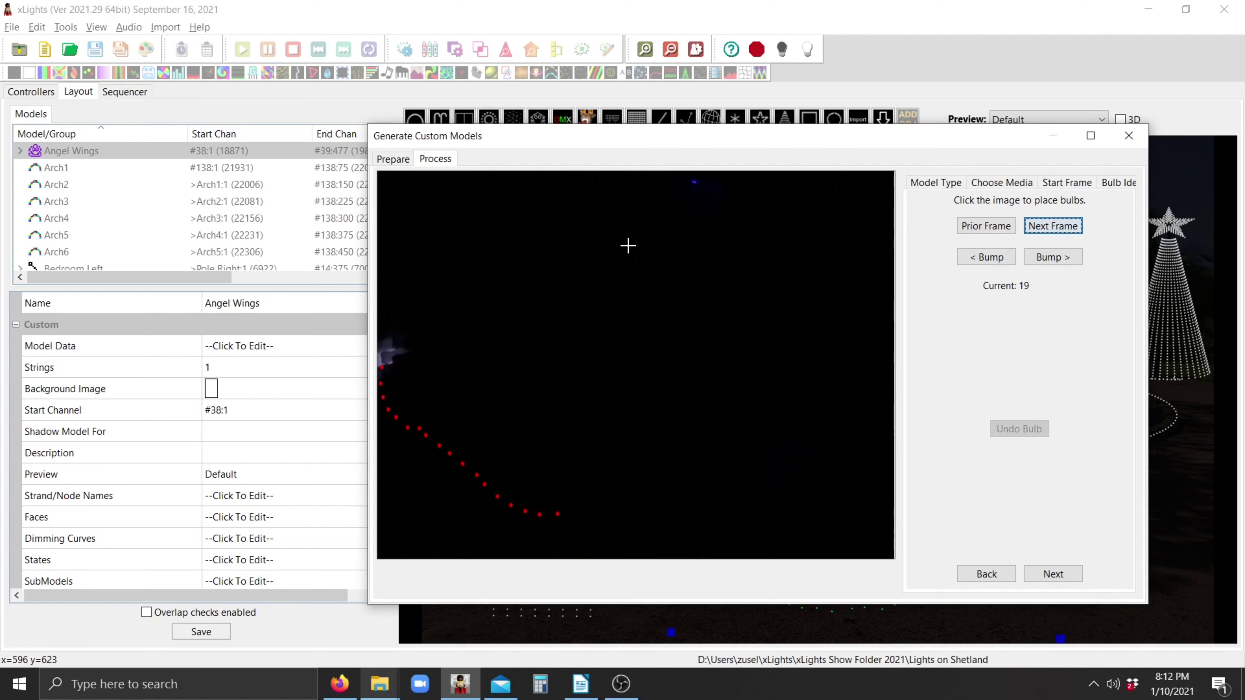
- Mark bulb 19 on the lit feather at the wing's outer edge and generate the custom model grid, shown in a maximized window
click(382, 357)
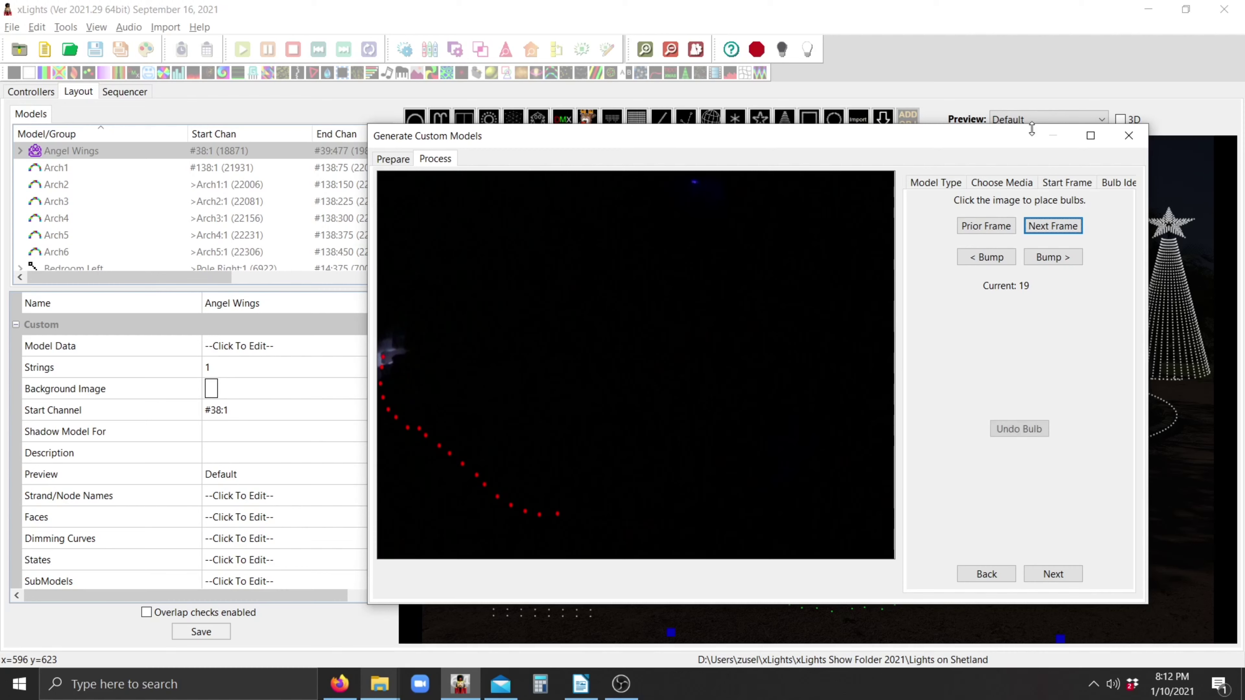
click(1045, 225)
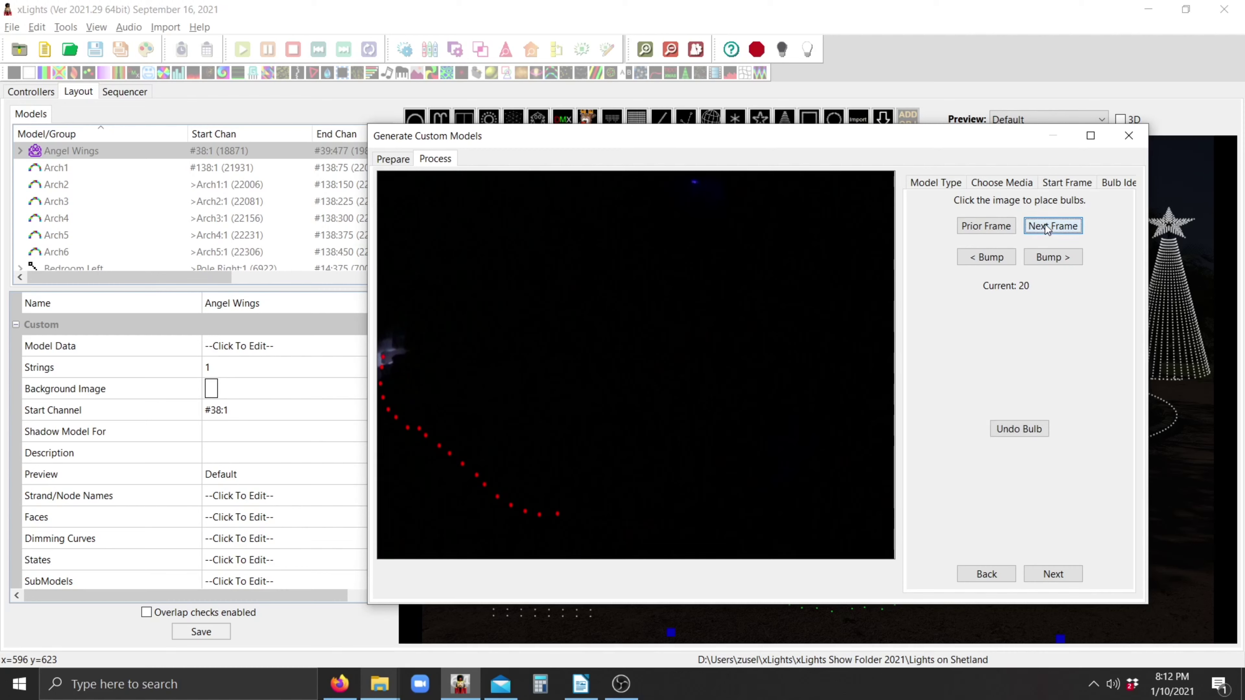
click(1068, 575)
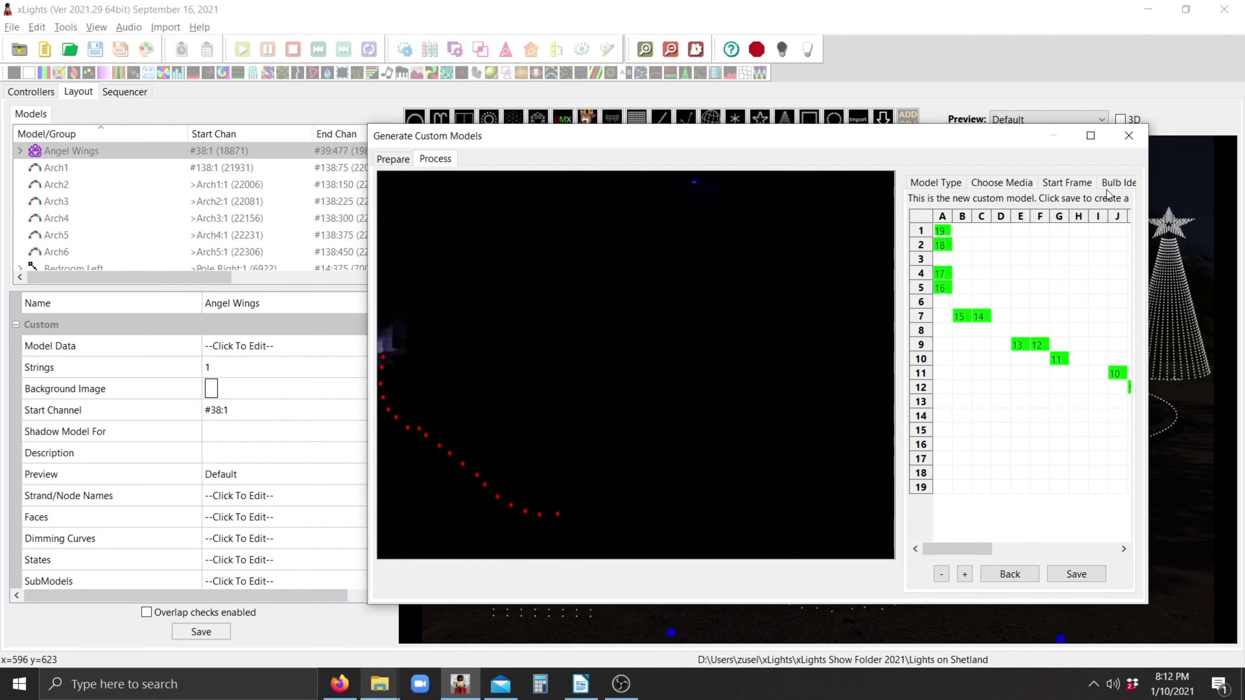
click(1091, 135)
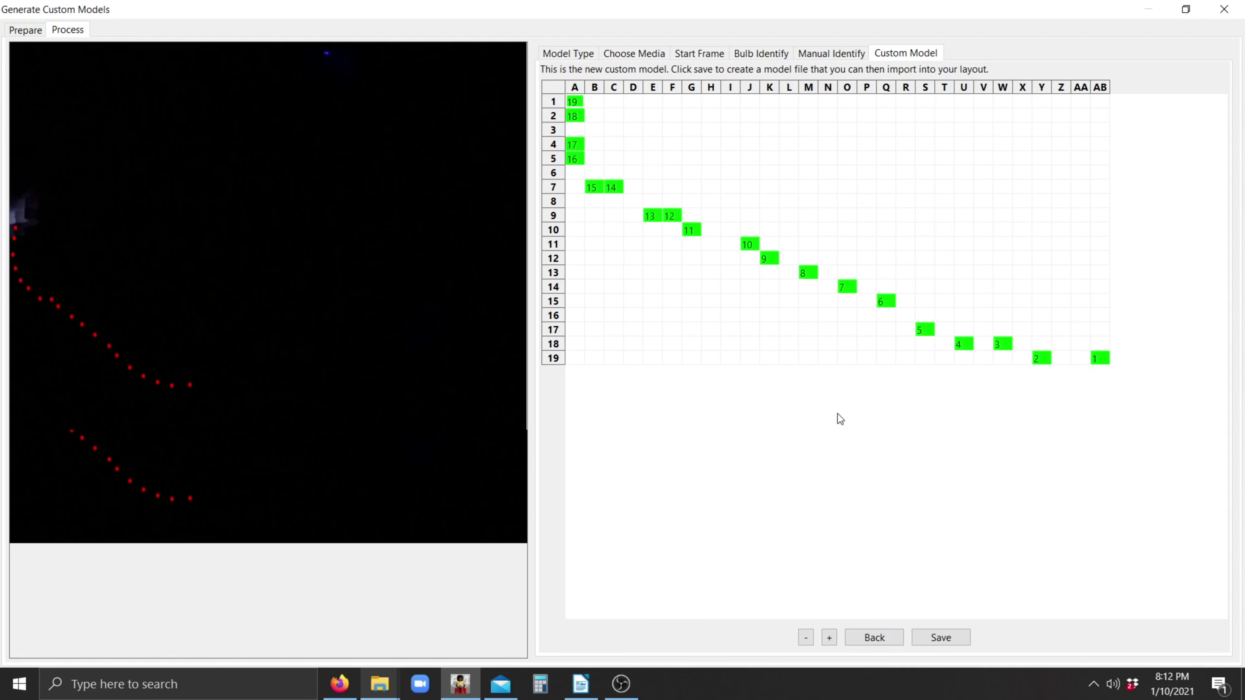
- Save the custom model as angel wings.xmodel in the angel wings video folder and close the model generator
click(936, 639)
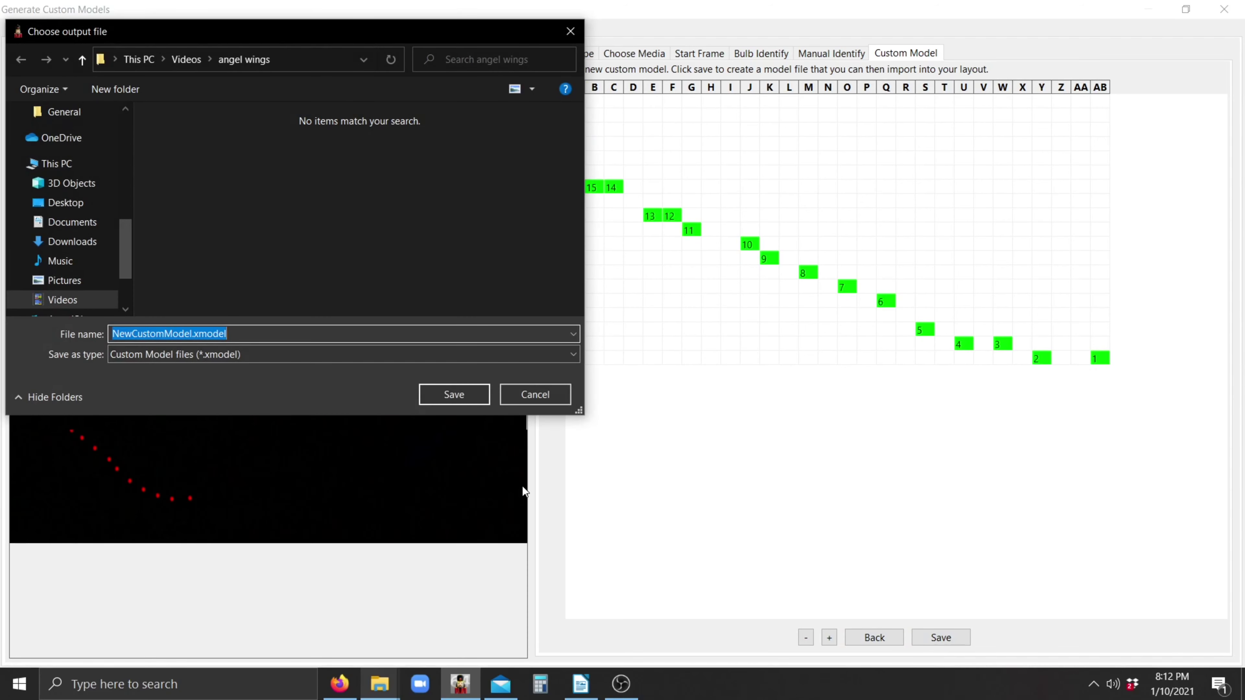
click(191, 335)
drag(190, 335, 111, 335)
text(l)
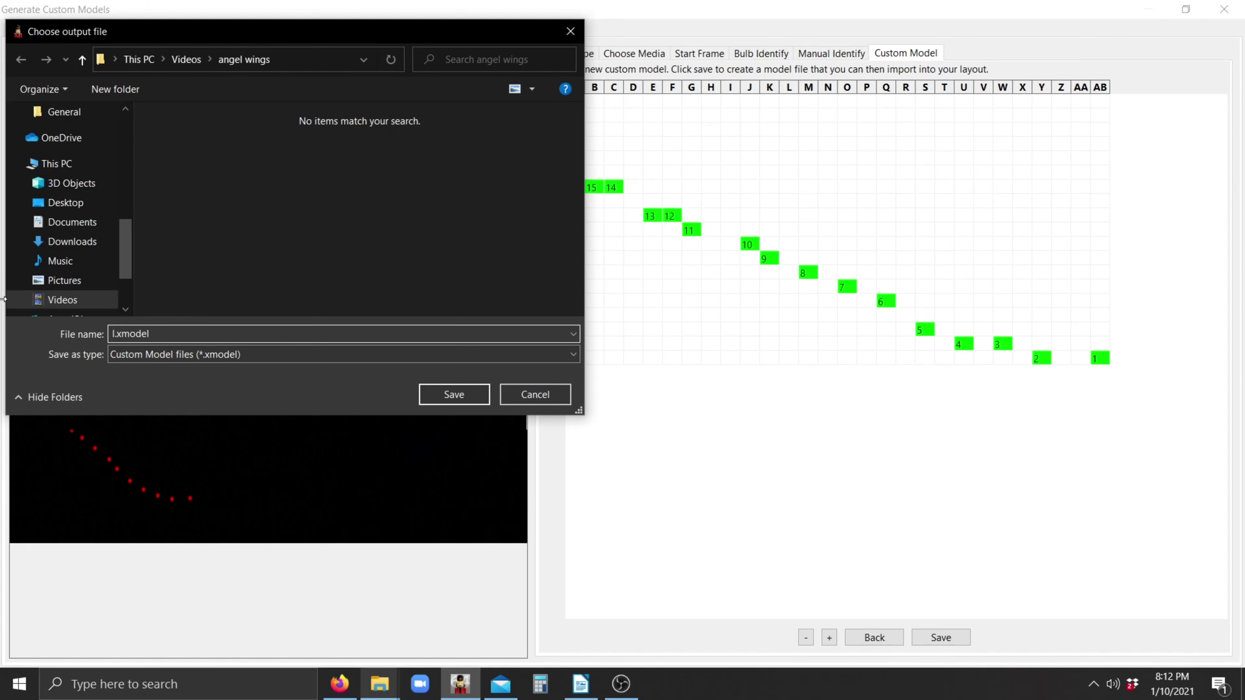
key(BackSpace)
text(angel wings)
click(440, 393)
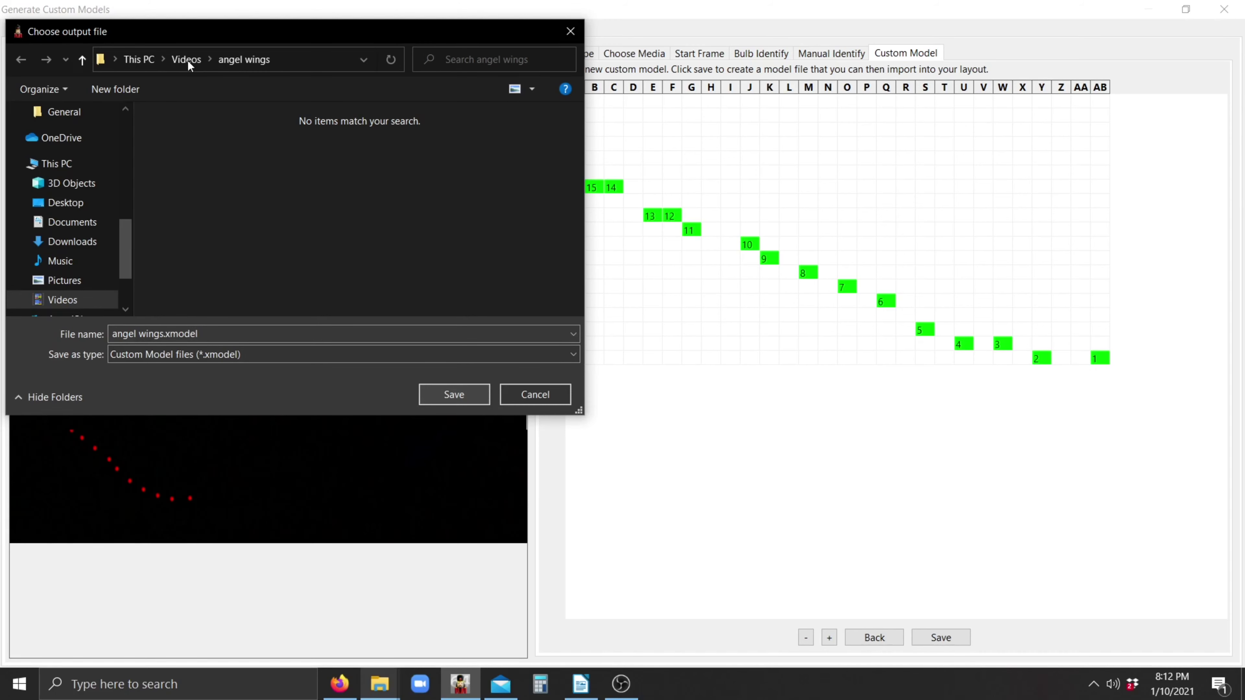
click(445, 392)
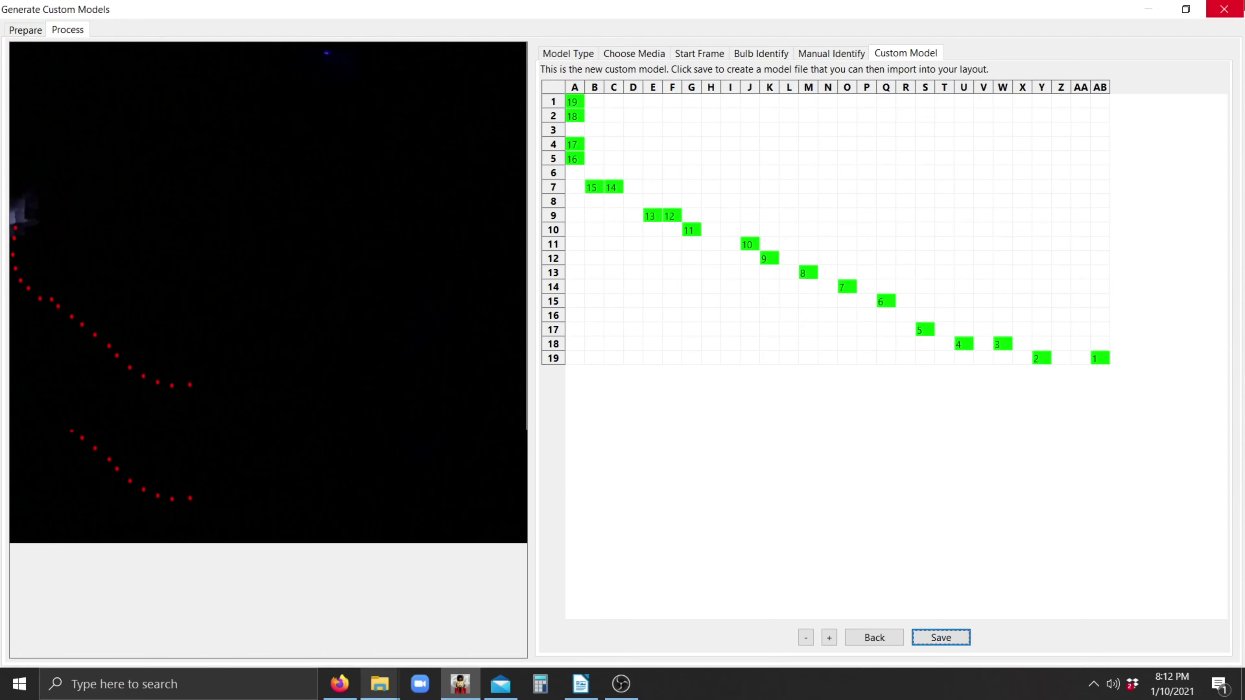
click(1226, 10)
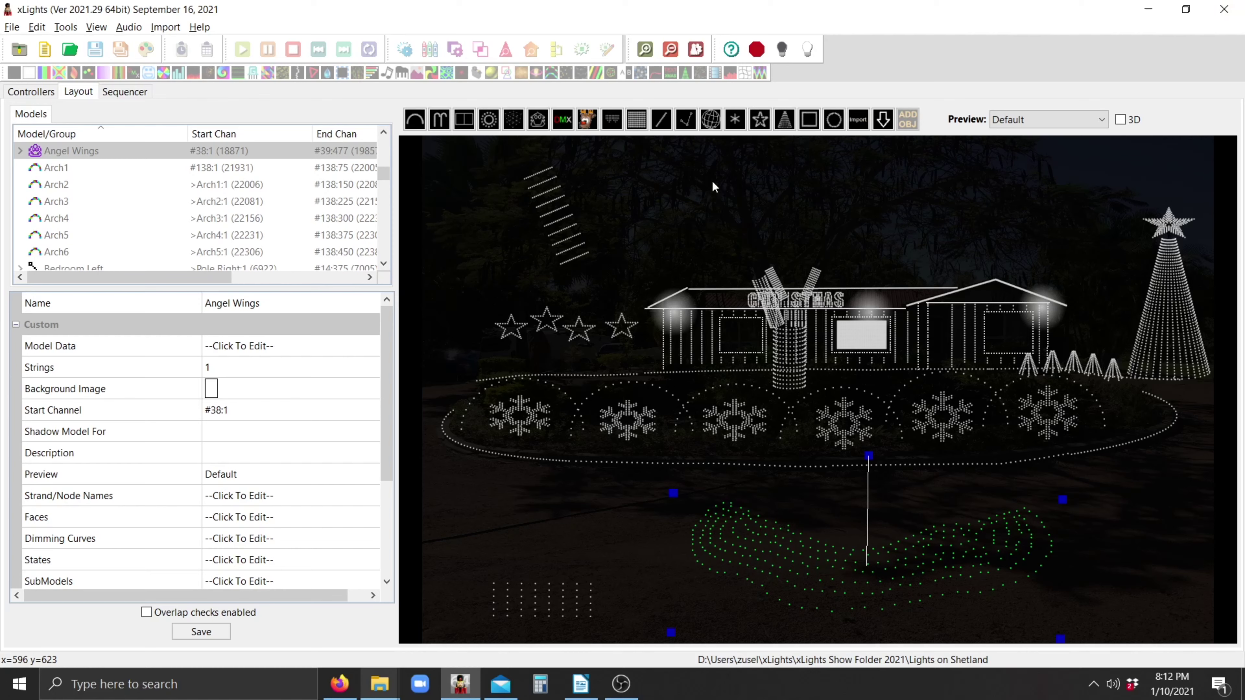
- Import angel wings.xmodel into the layout, placing it in the dark area above the house roof
click(860, 120)
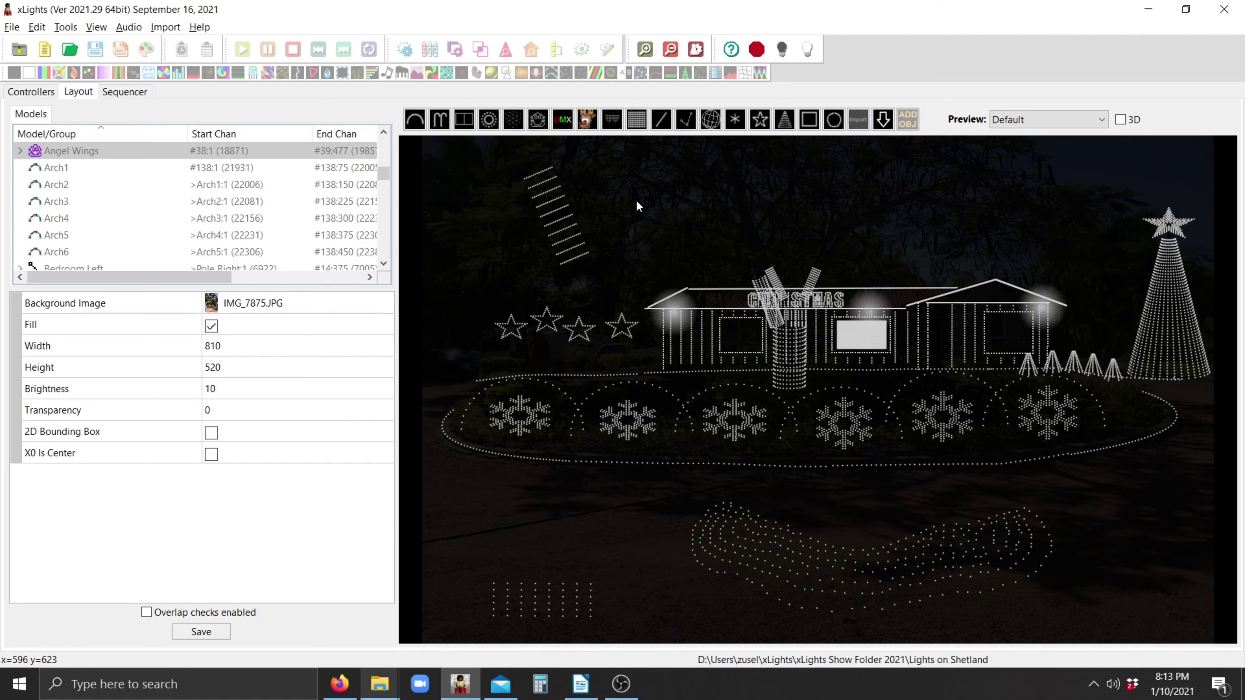
click(866, 257)
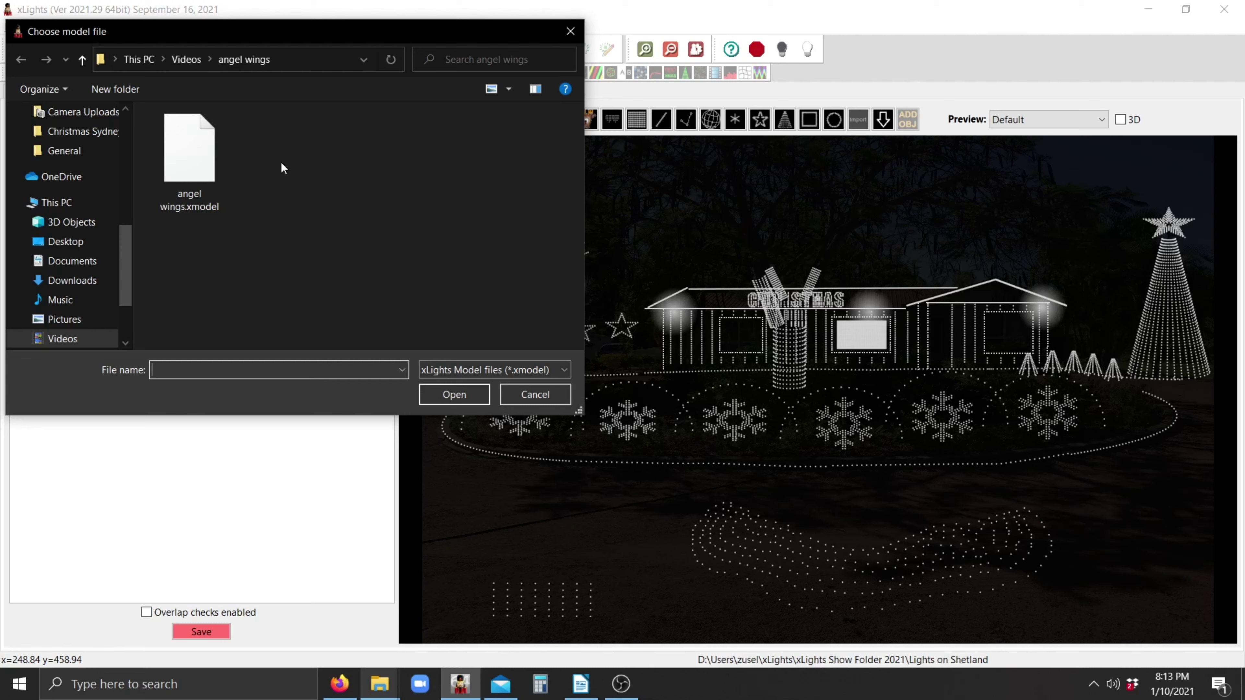
click(183, 145)
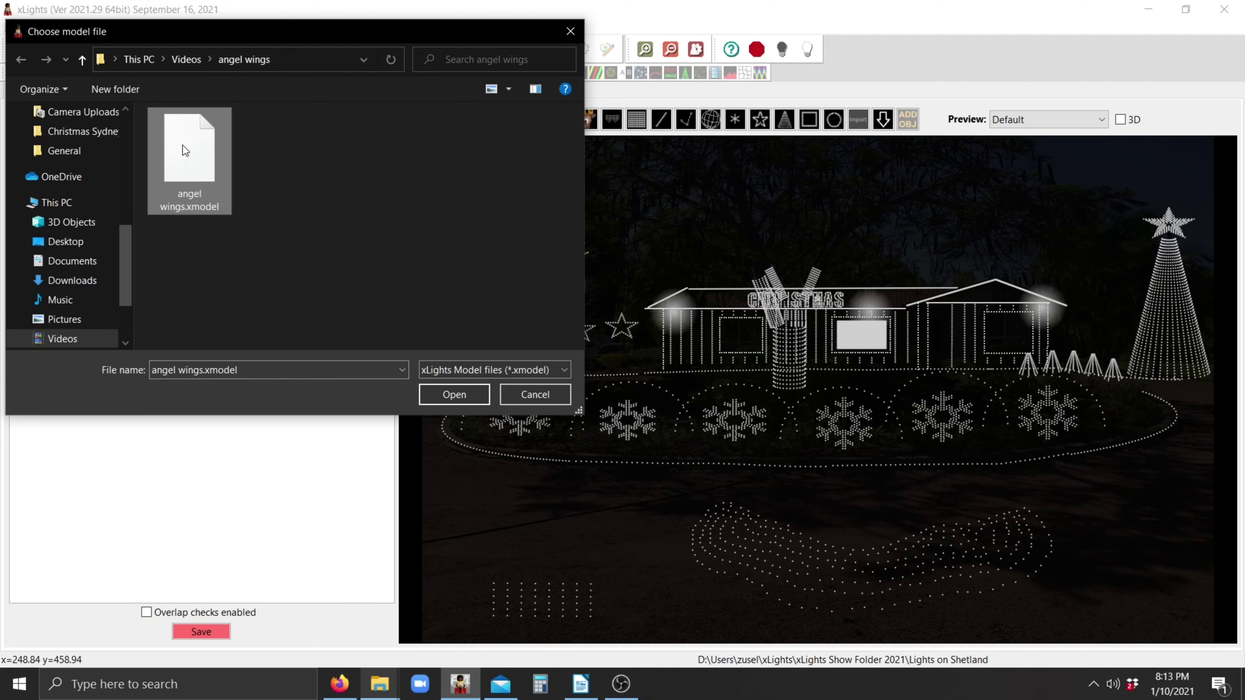
click(460, 394)
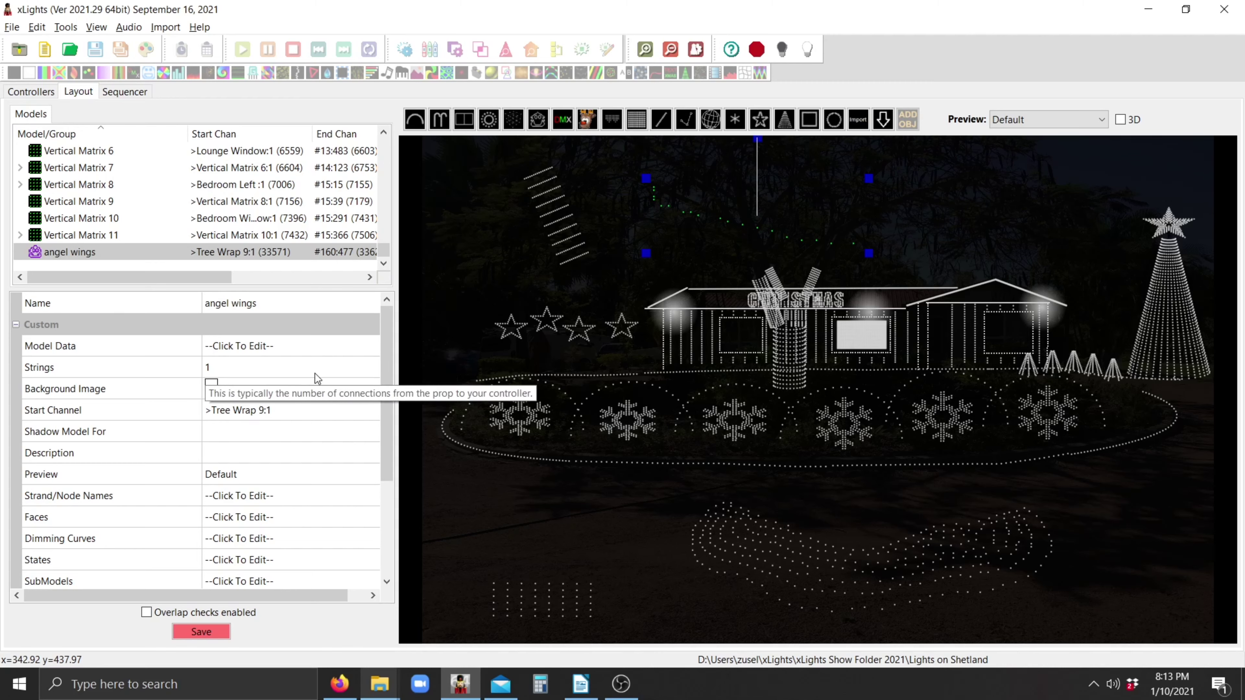
- Edit the imported angel wings' model data to move node 18 down to row 3, and accept the grid
click(346, 348)
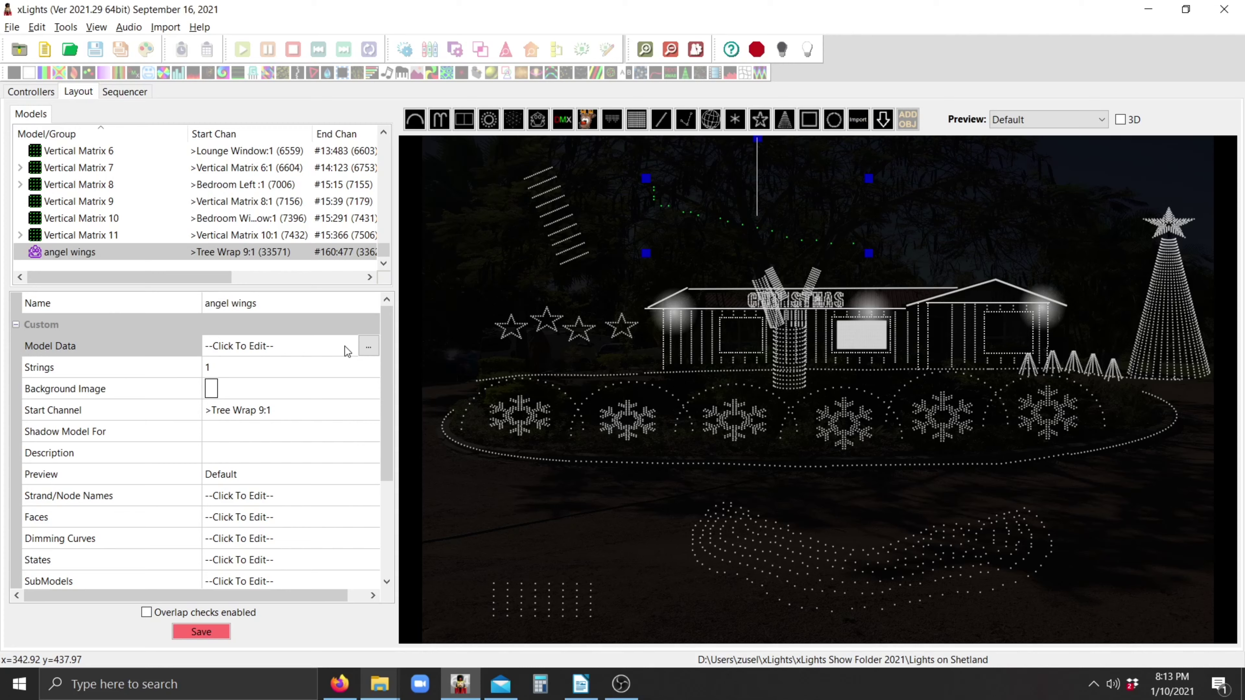
click(369, 346)
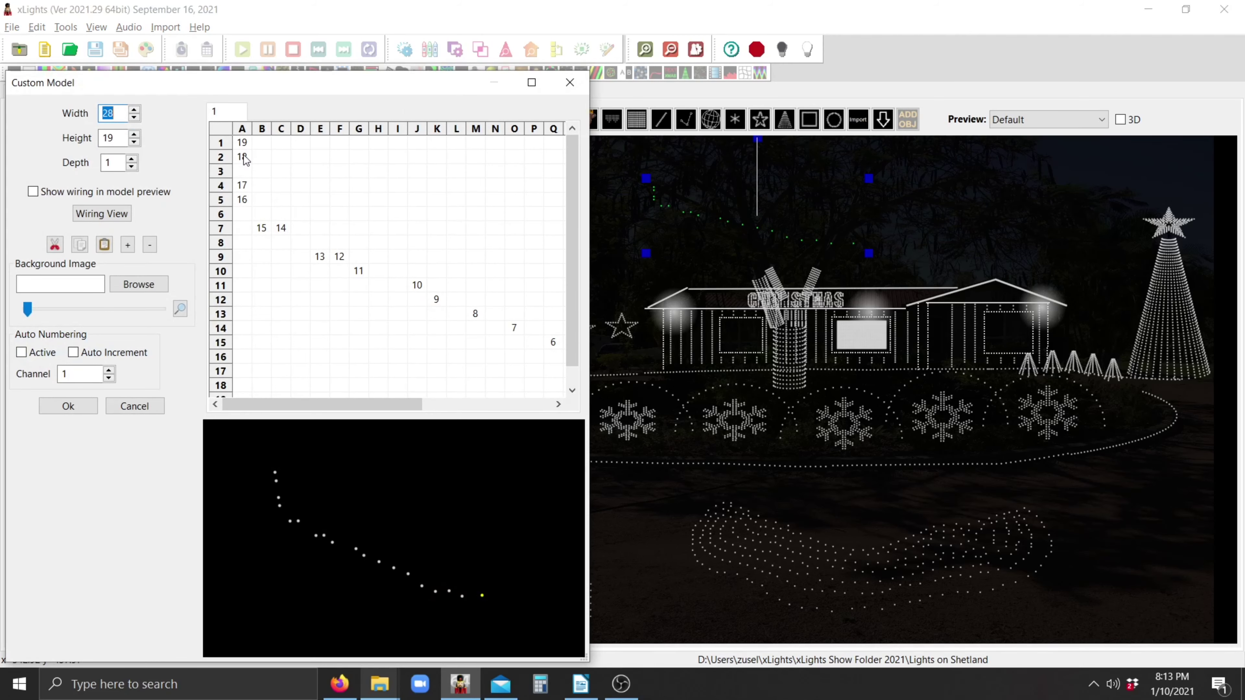
click(254, 170)
text(18)
key(Delete)
click(68, 406)
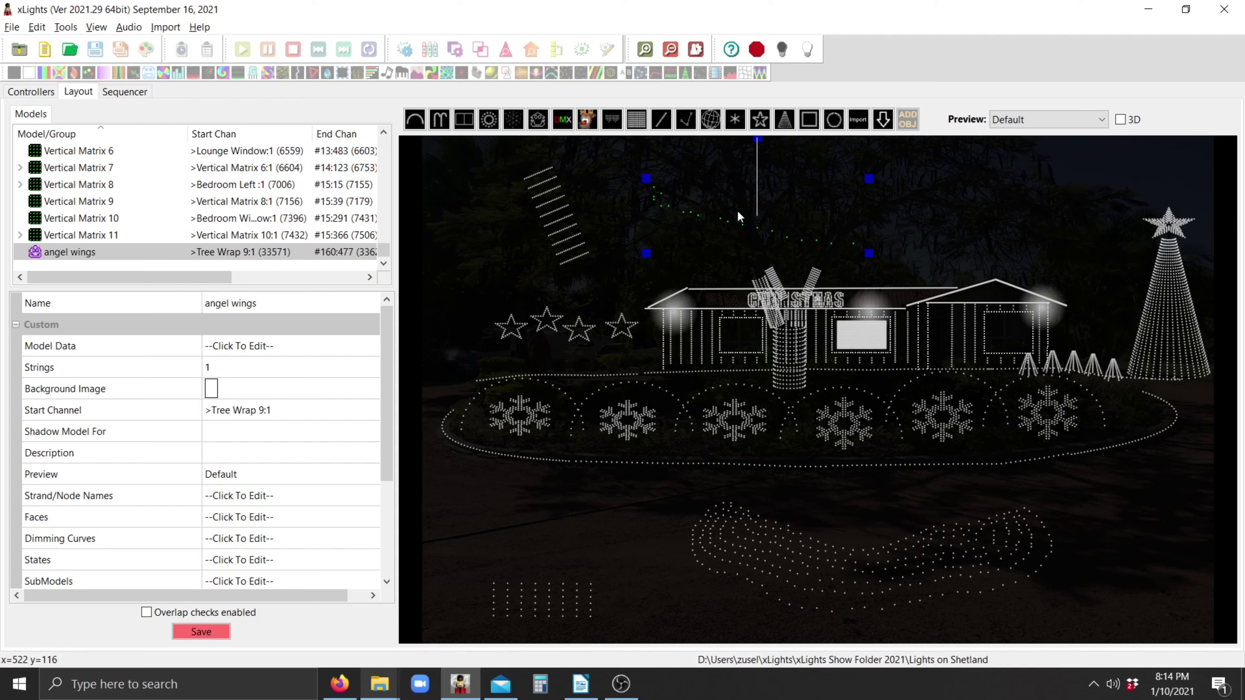
- Delete the imported angel wings model above the house from the layout
key(Delete)
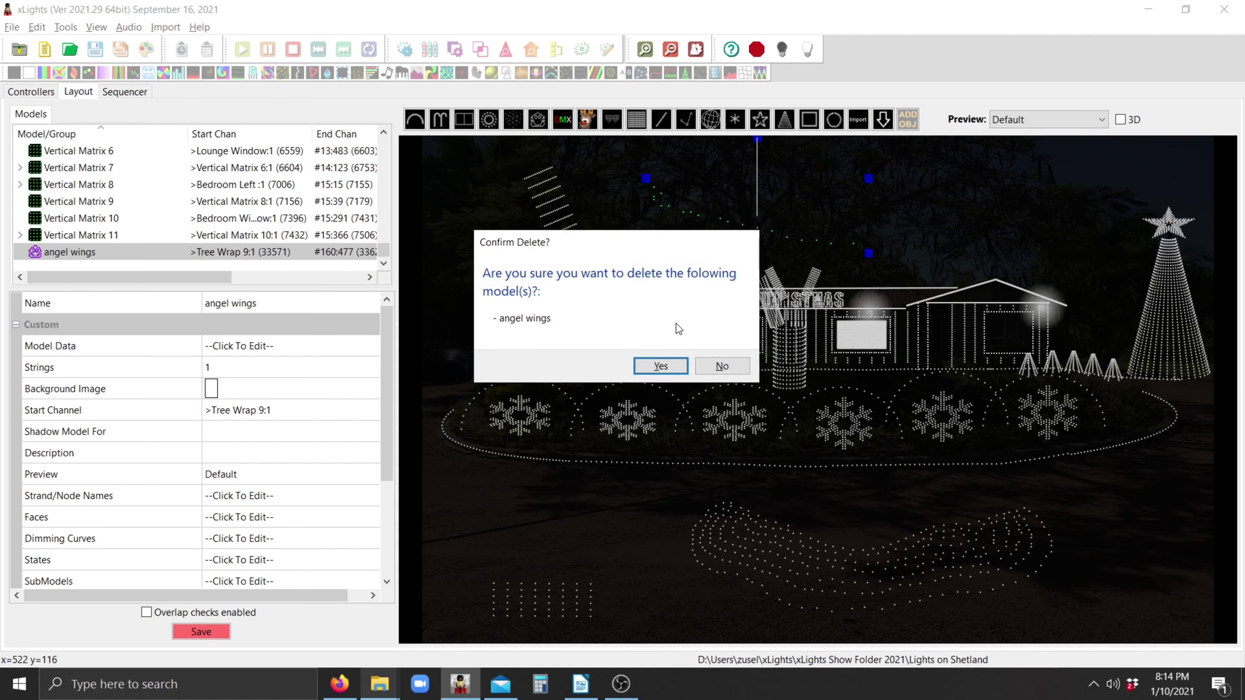
click(660, 366)
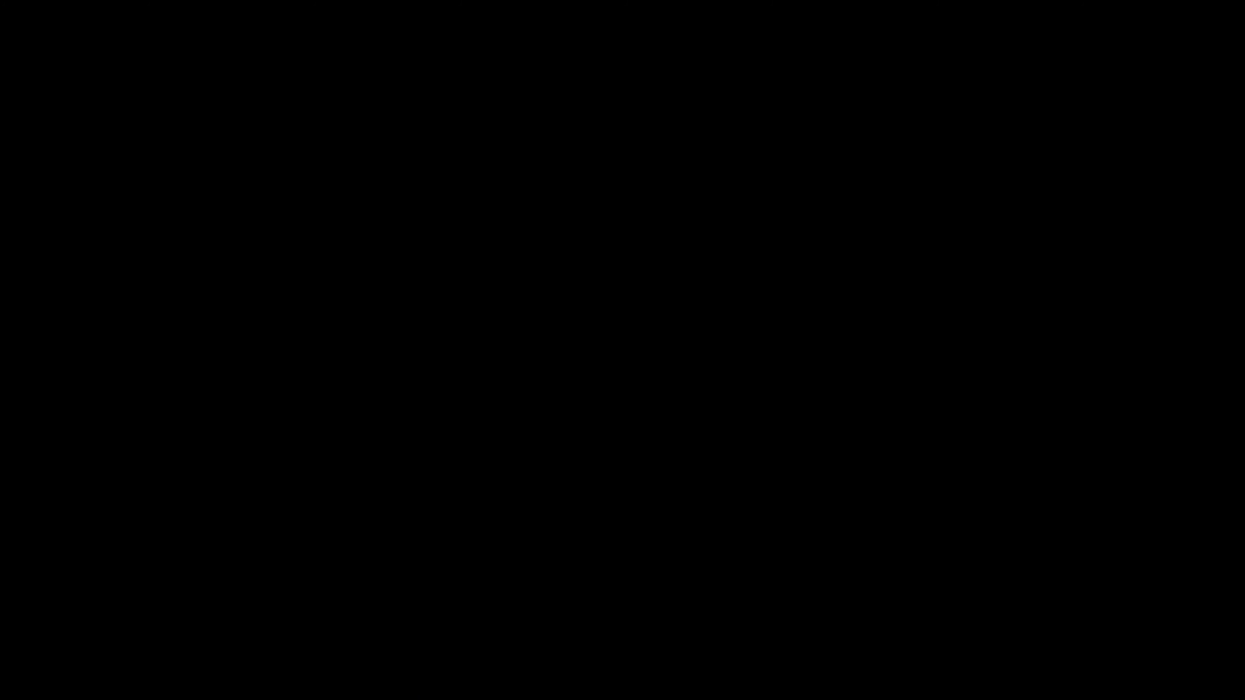